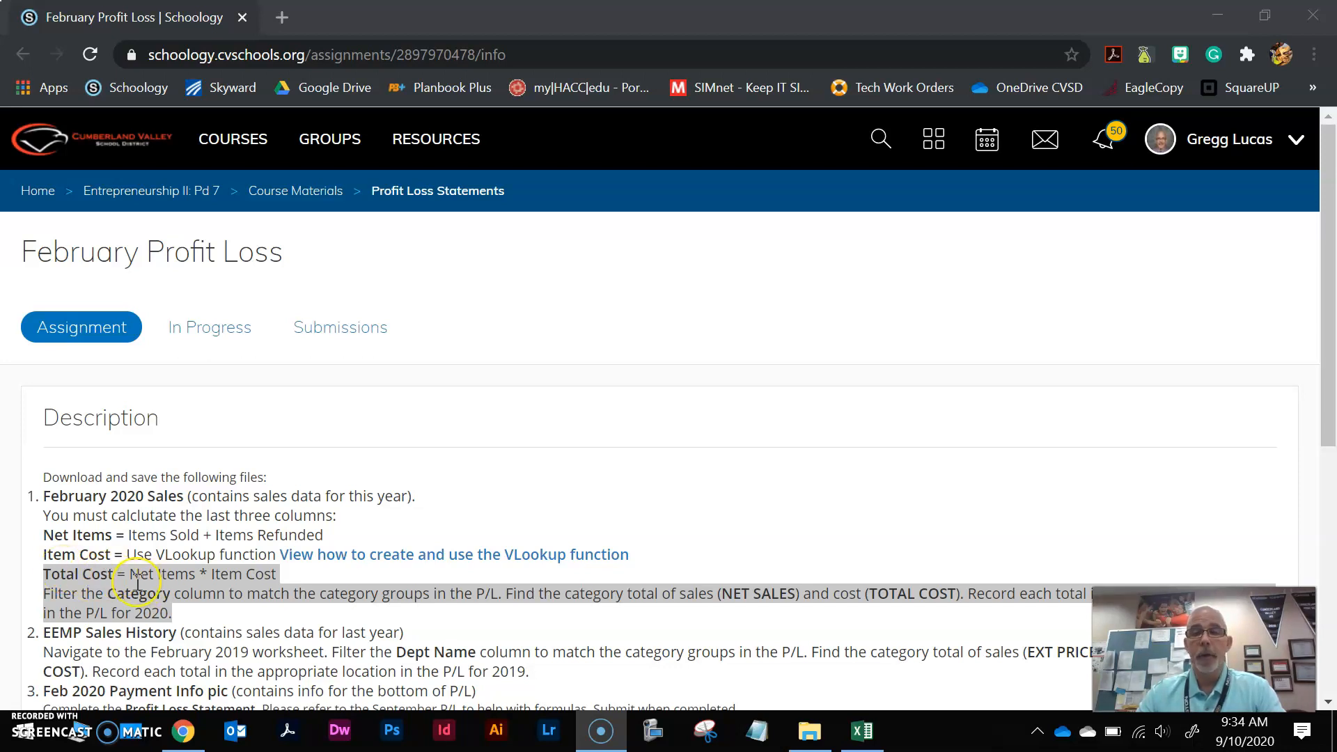
Step: In the Feb_2020_Sales Excel workbook, fill the Total Cost column with a formula multiplying Net Items Sold by Item Cost
{"action": "left_click", "coordinate": [861, 731]}
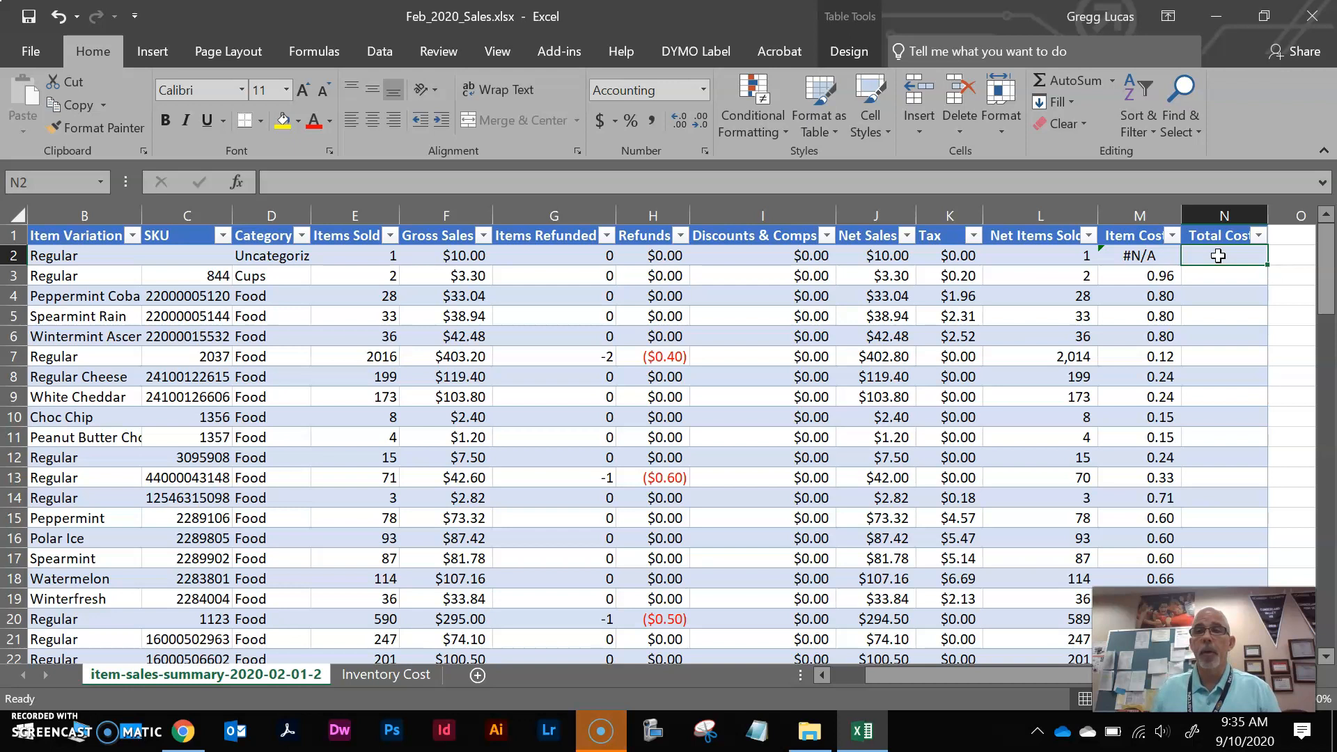
{"action": "left_click", "coordinate": [1215, 27]}
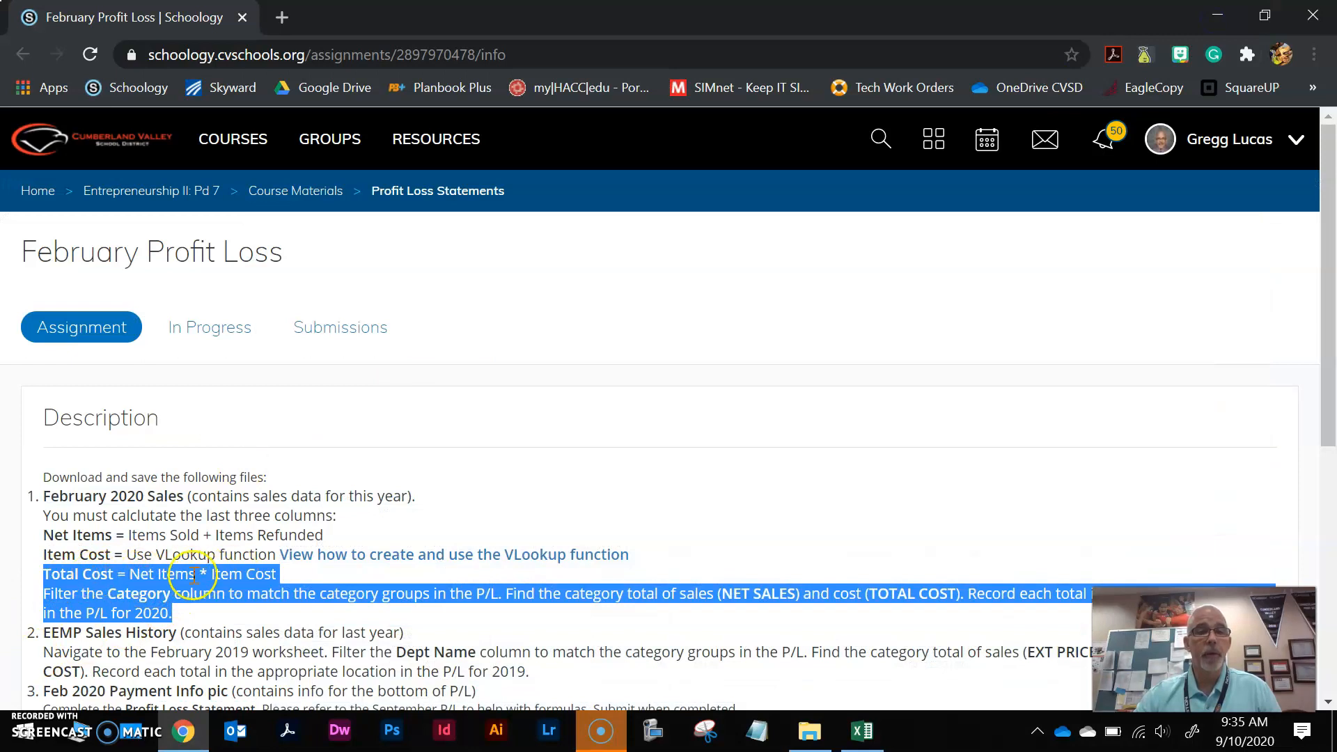
{"action": "left_click", "coordinate": [862, 730]}
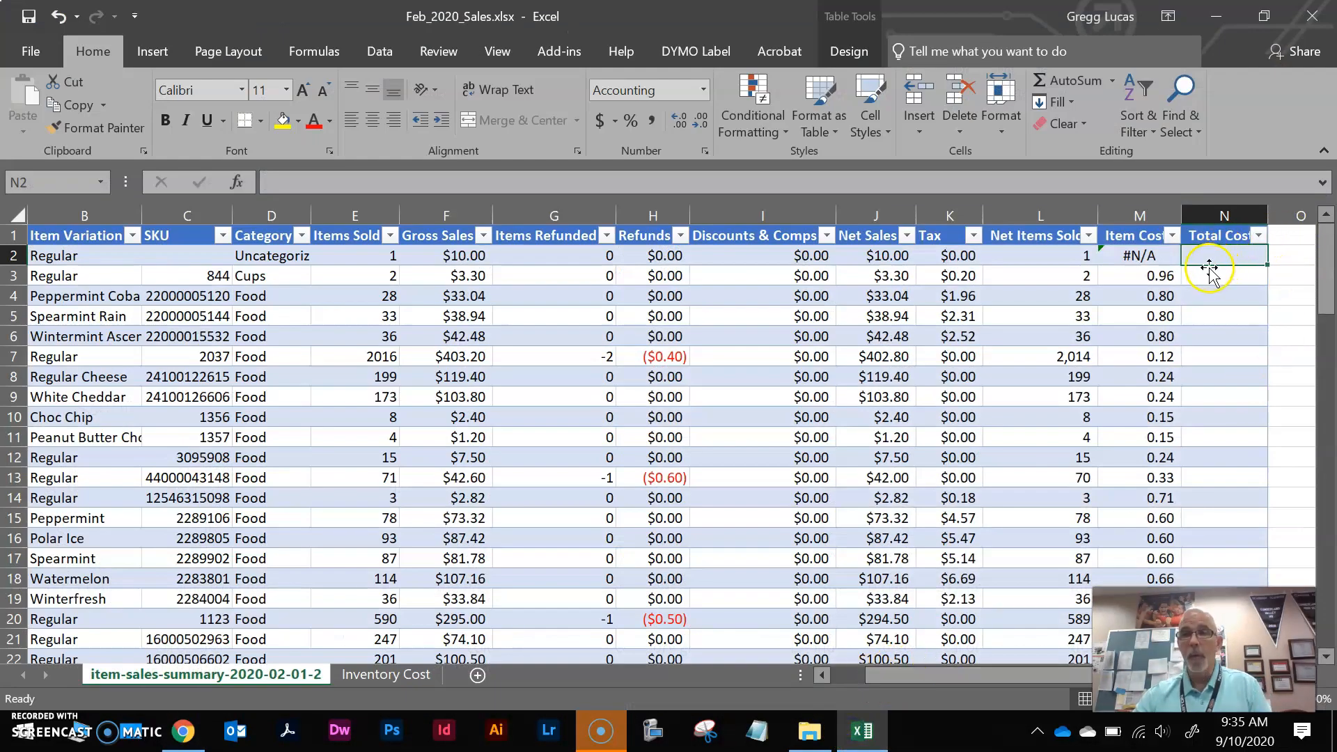
{"action": "type", "text": "="}
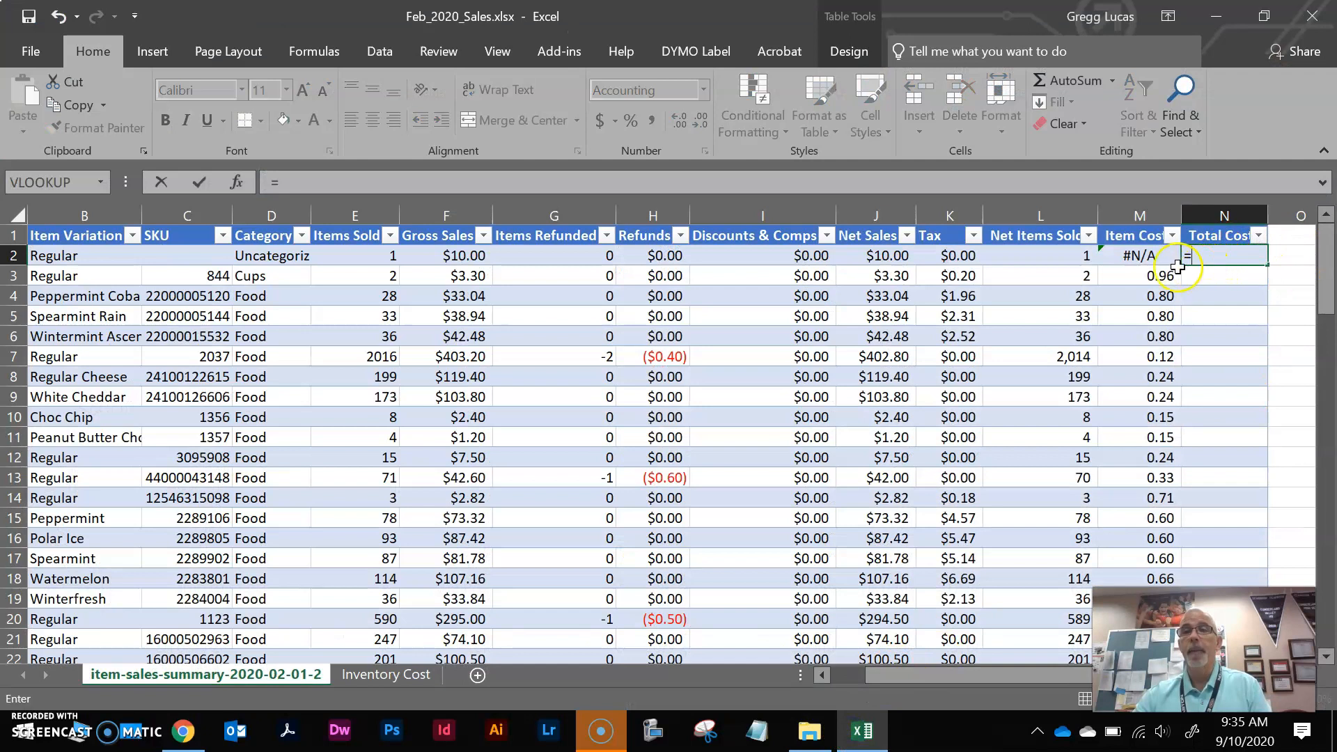
{"action": "left_click", "coordinate": [1041, 257]}
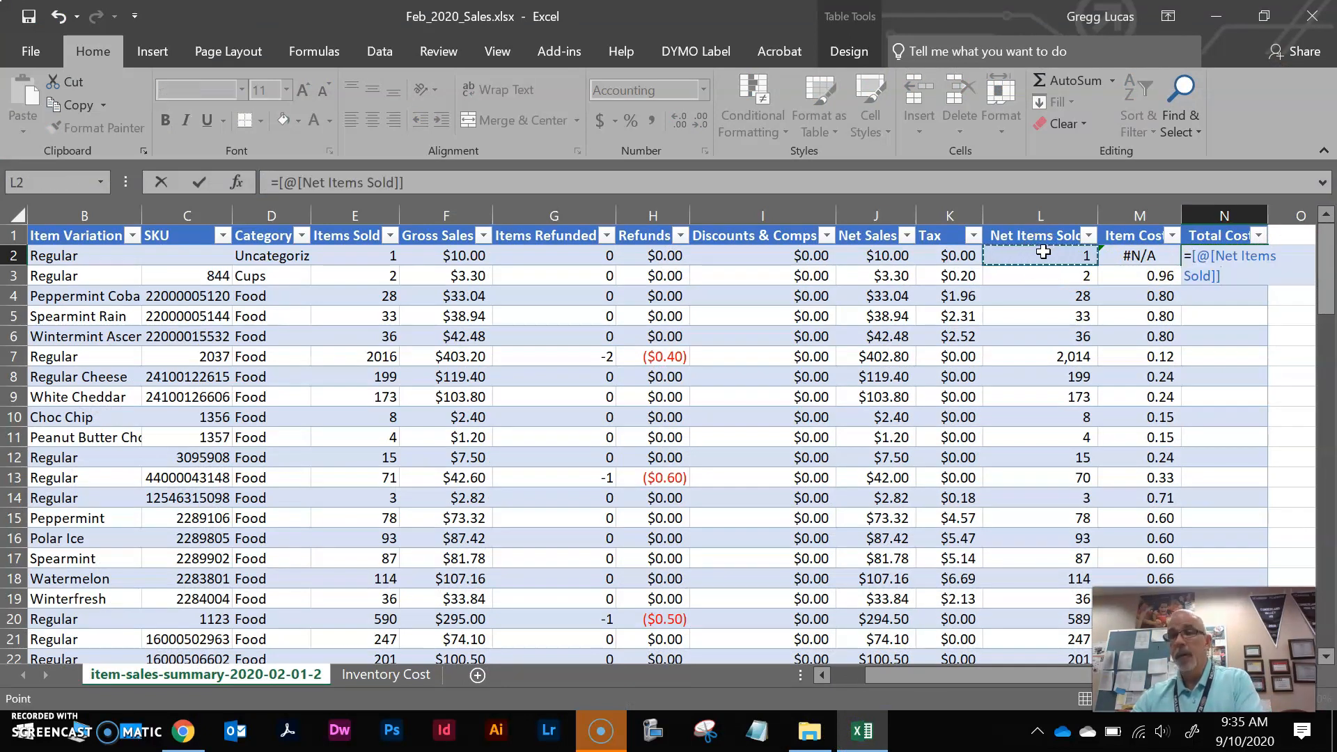
{"action": "type", "text": "*"}
{"action": "left_click", "coordinate": [1128, 258]}
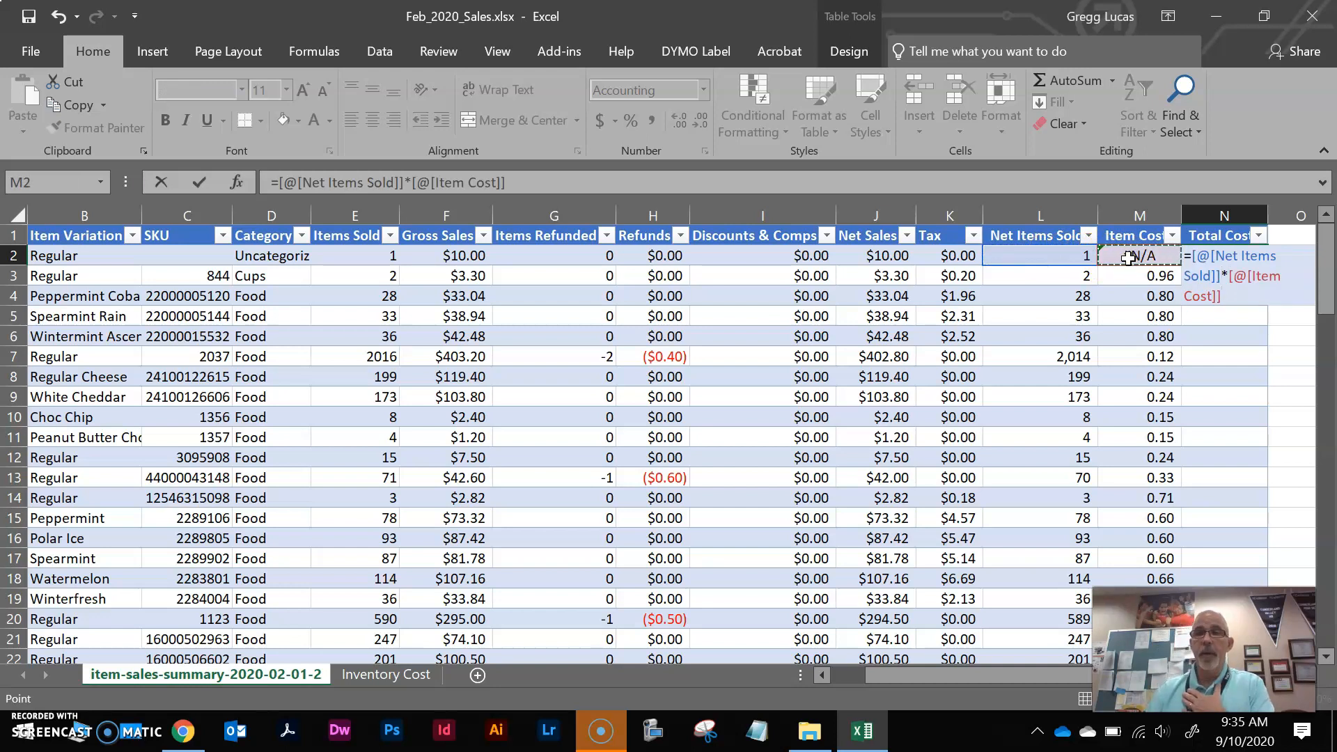
{"action": "key", "text": "Return"}
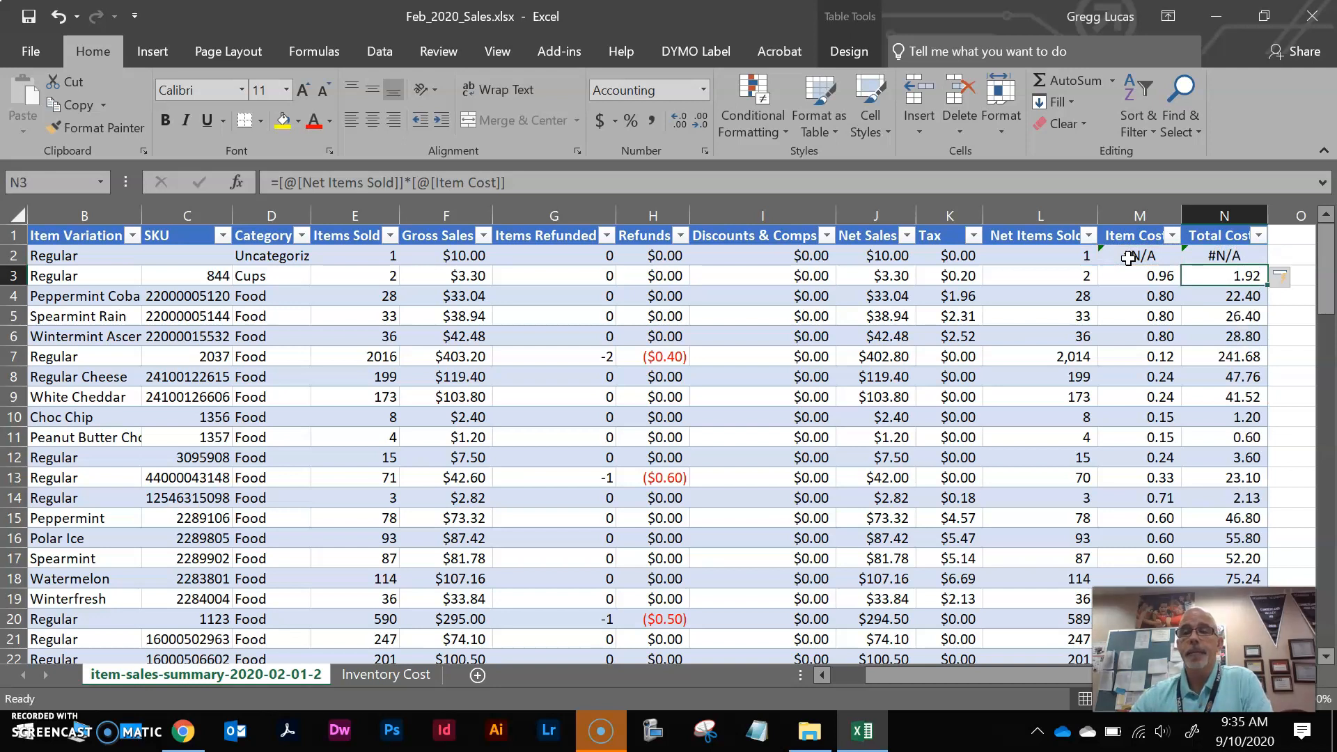
Step: Check the Total Cost values down the whole table and save the workbook
{"action": "scroll", "coordinate": [1233, 278], "scroll_direction": "down", "scroll_amount": 13}
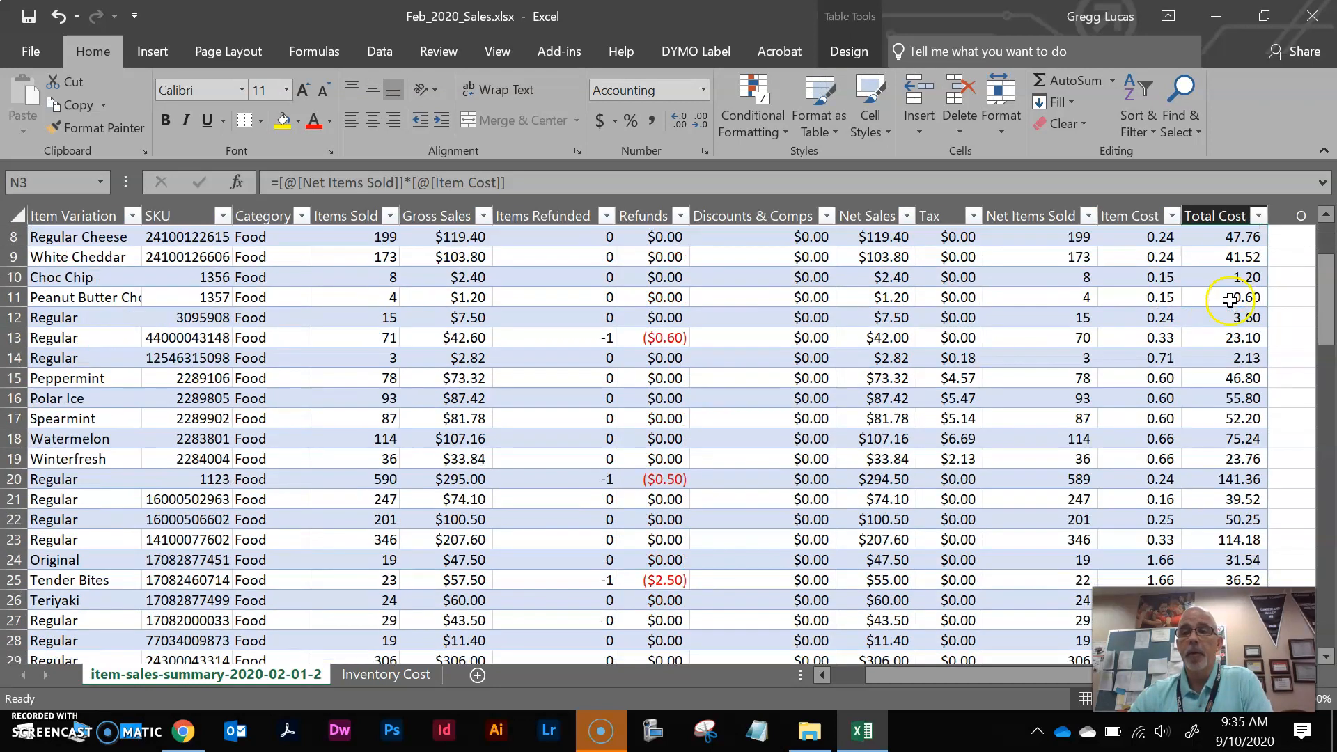
{"action": "scroll", "coordinate": [1228, 307], "scroll_direction": "down", "scroll_amount": 16}
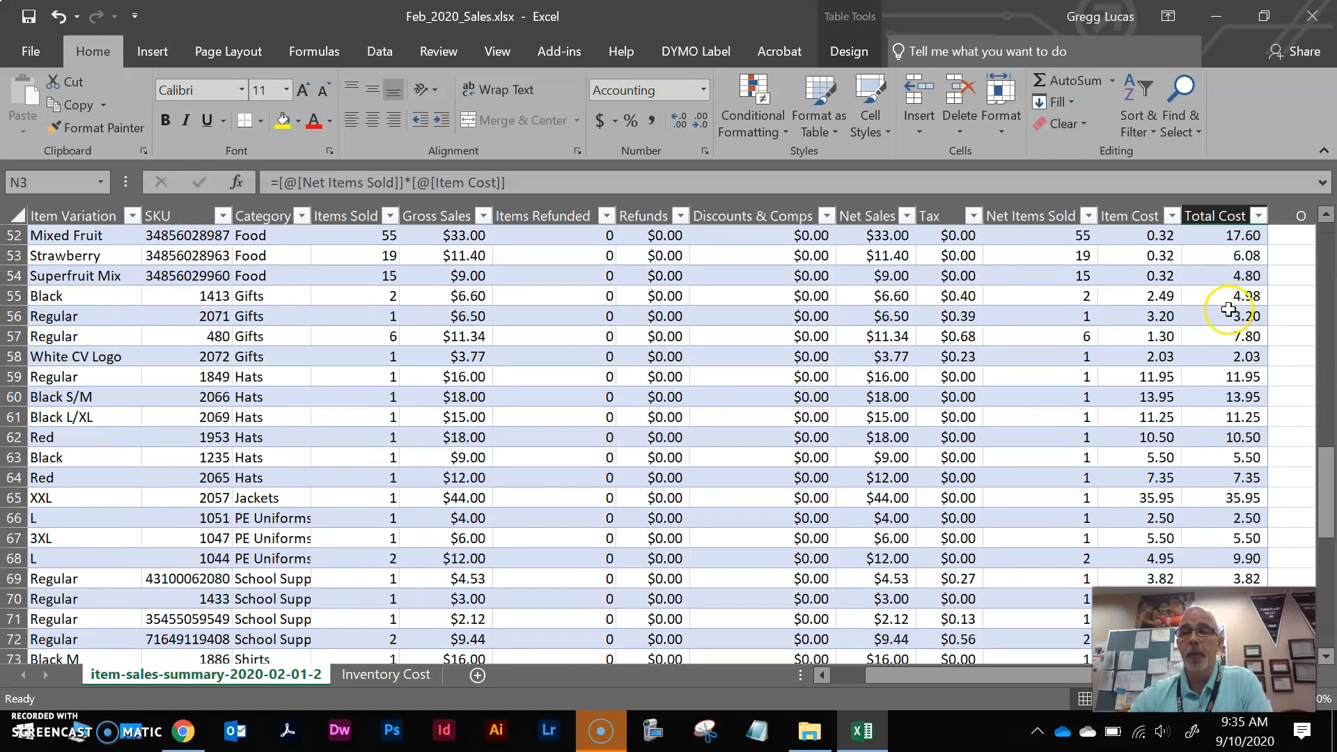
{"action": "scroll", "coordinate": [1224, 321], "scroll_direction": "up", "scroll_amount": 20}
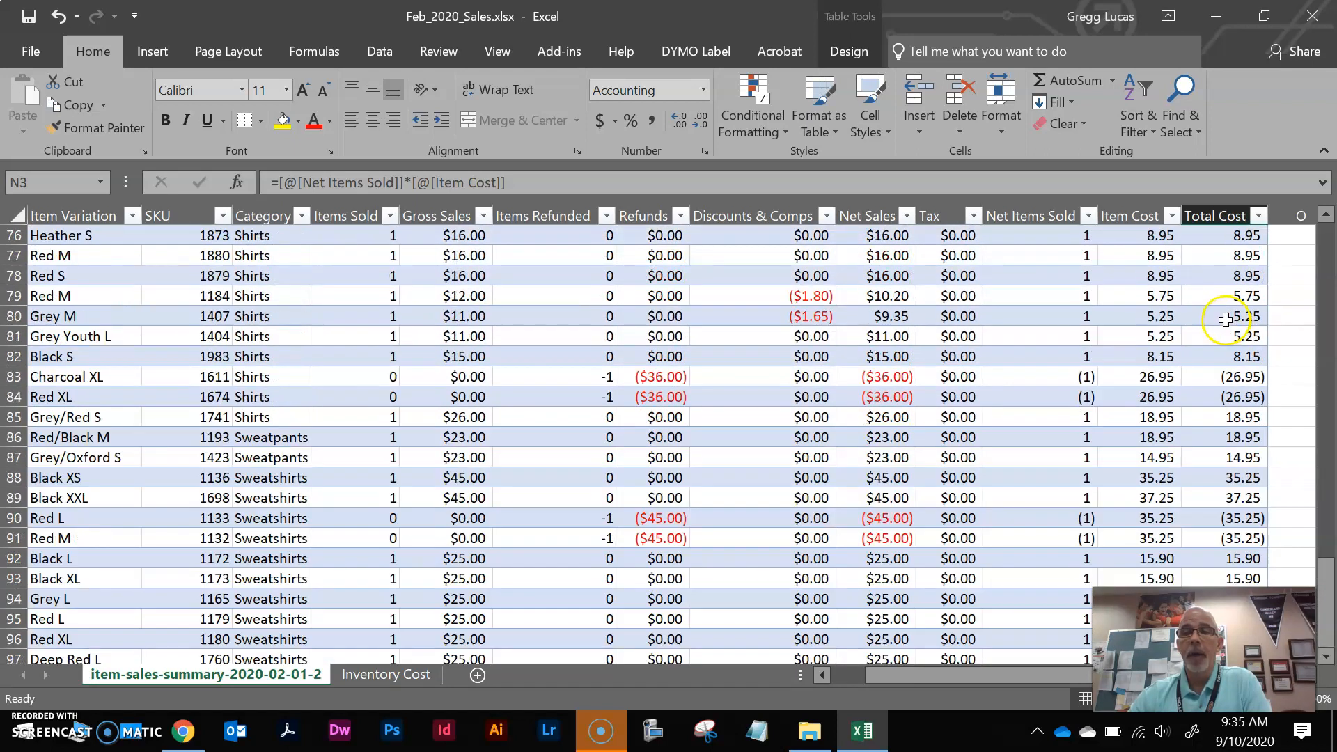
{"action": "scroll", "coordinate": [1221, 323], "scroll_direction": "up", "scroll_amount": 8}
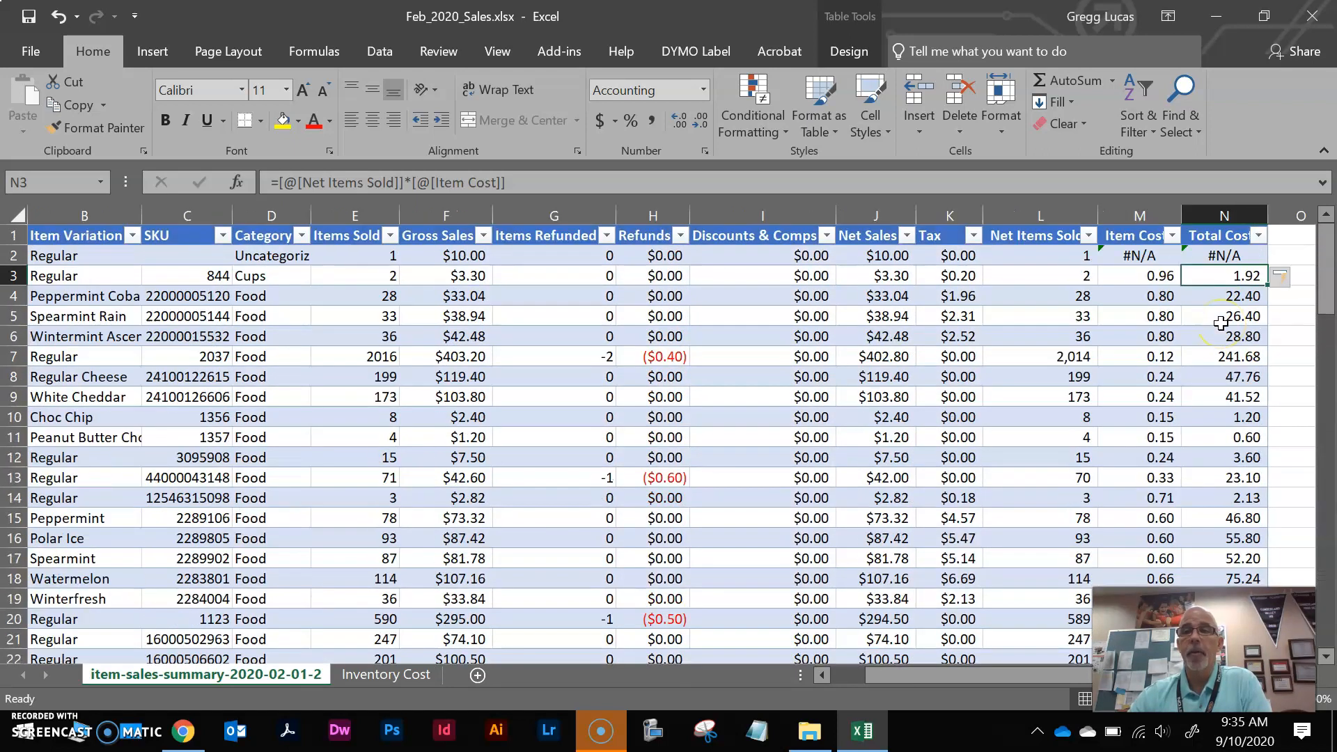
{"action": "left_click", "coordinate": [28, 21]}
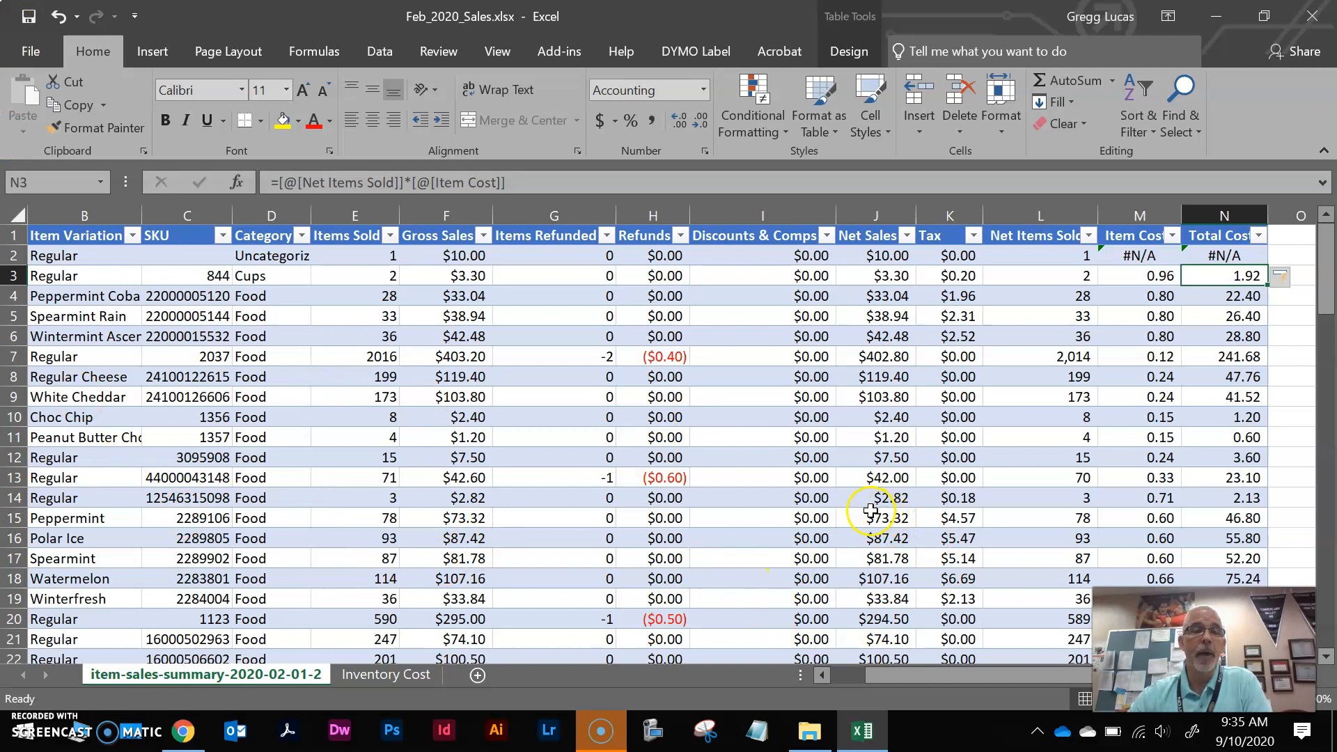
Step: Switch to the Schoology assignment in Chrome and open the linked Profit Loss Statement 2020 spreadsheet
{"action": "left_click", "coordinate": [182, 731]}
{"action": "scroll", "coordinate": [427, 481], "scroll_direction": "down", "scroll_amount": 3}
{"action": "scroll", "coordinate": [427, 480], "scroll_direction": "up", "scroll_amount": 3}
{"action": "scroll", "coordinate": [364, 412], "scroll_direction": "down", "scroll_amount": 5}
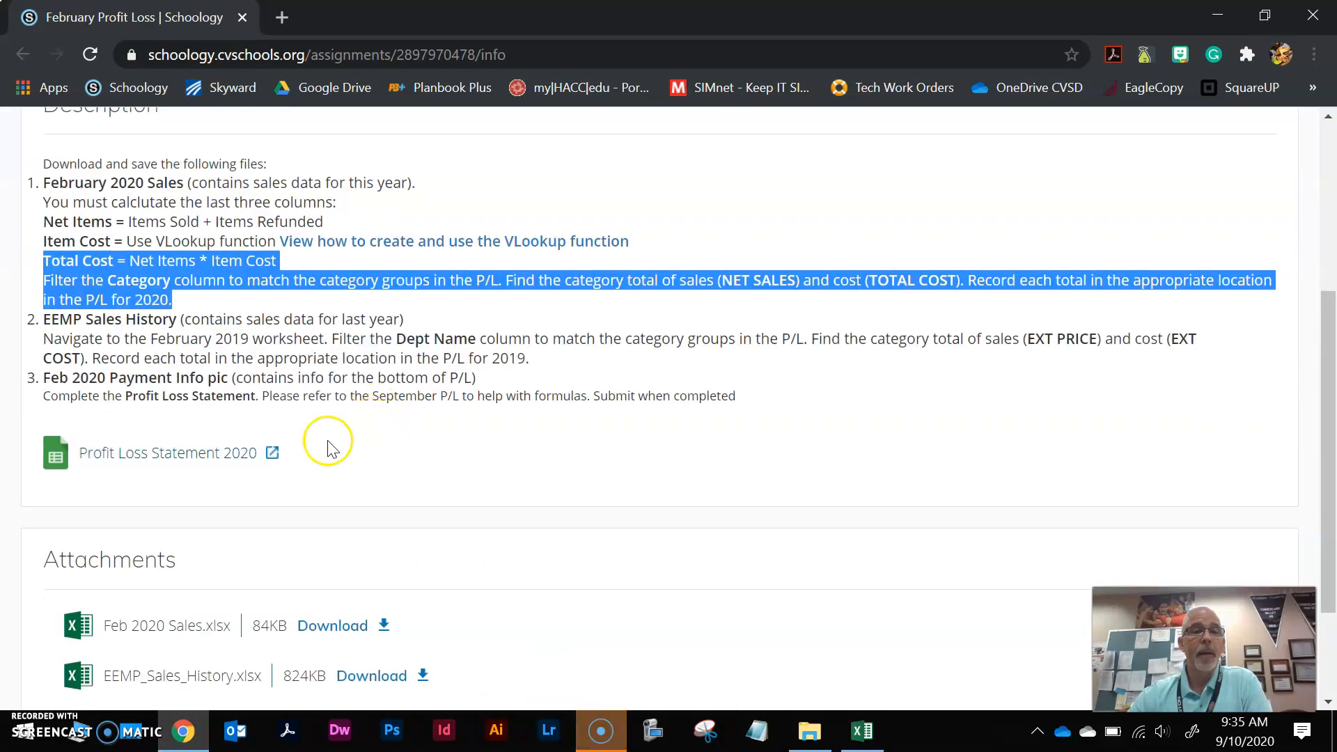
{"action": "left_click", "coordinate": [186, 457]}
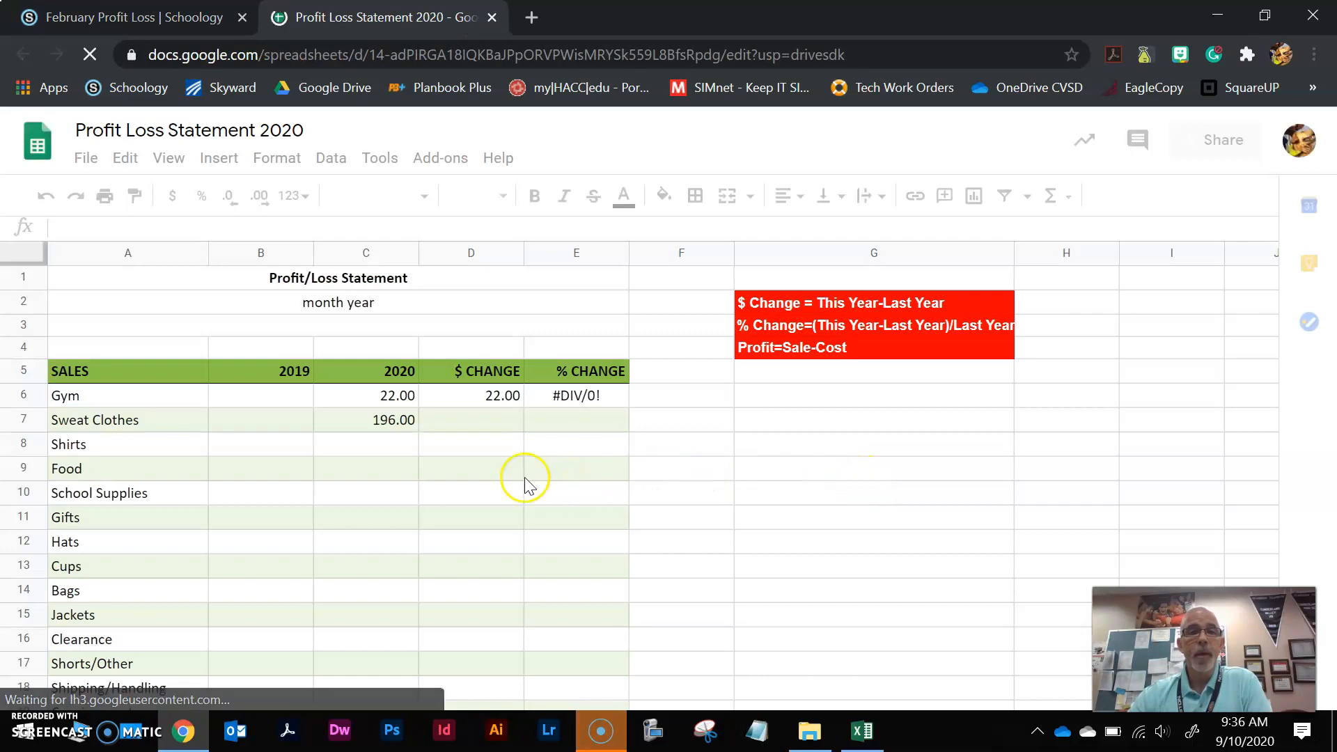
Step: Clear the 2020 amounts for Gym and Sweat Clothes in both the Sales and Cost sections
{"action": "left_click", "coordinate": [360, 398]}
{"action": "key", "text": "Delete"}
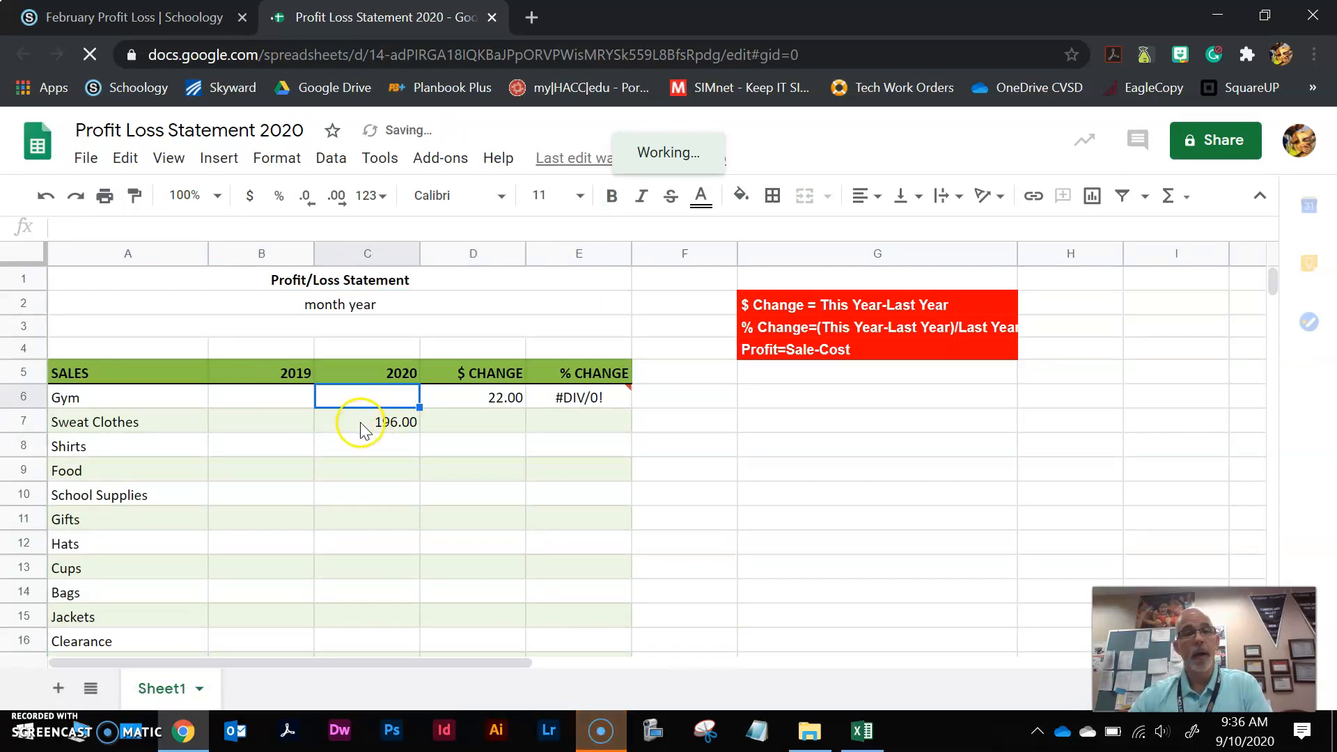
{"action": "left_click", "coordinate": [361, 421]}
{"action": "key", "text": "Delete"}
{"action": "scroll", "coordinate": [393, 496], "scroll_direction": "down", "scroll_amount": 5}
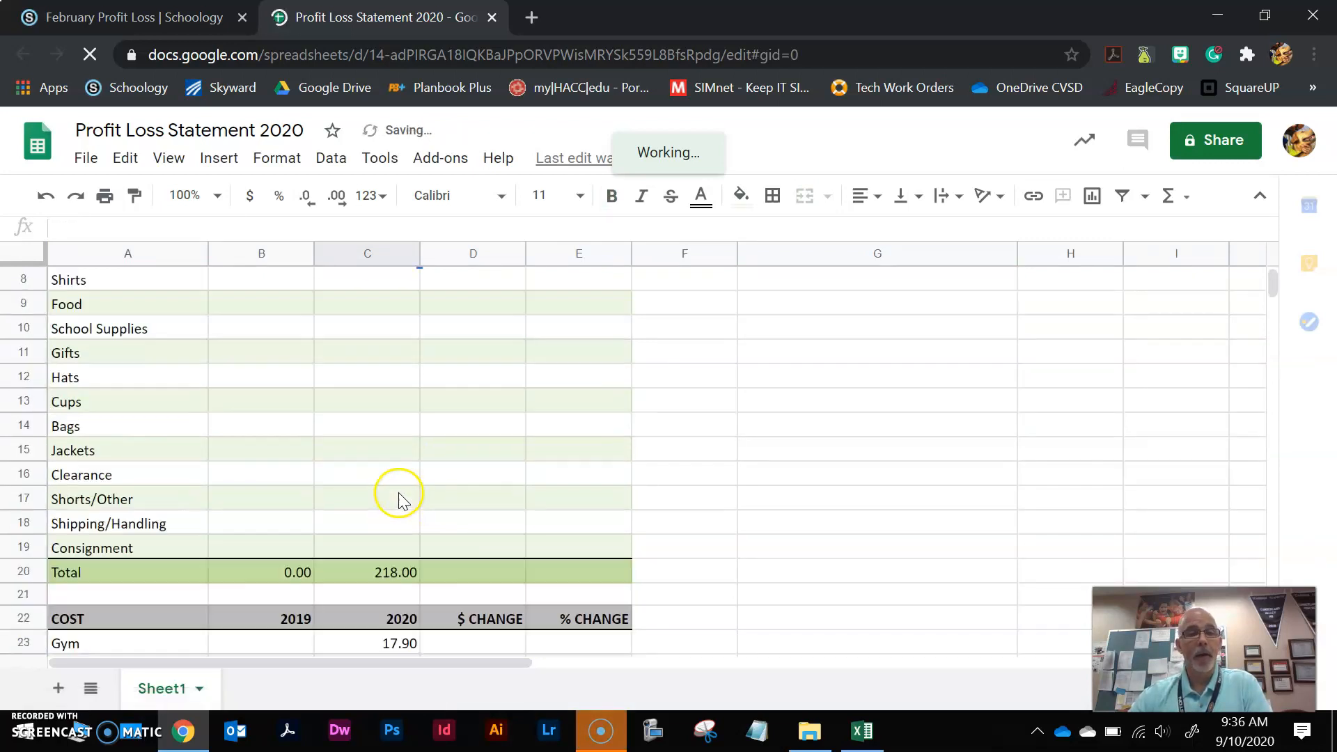
{"action": "left_click_drag", "start_coordinate": [374, 472], "coordinate": [376, 500]}
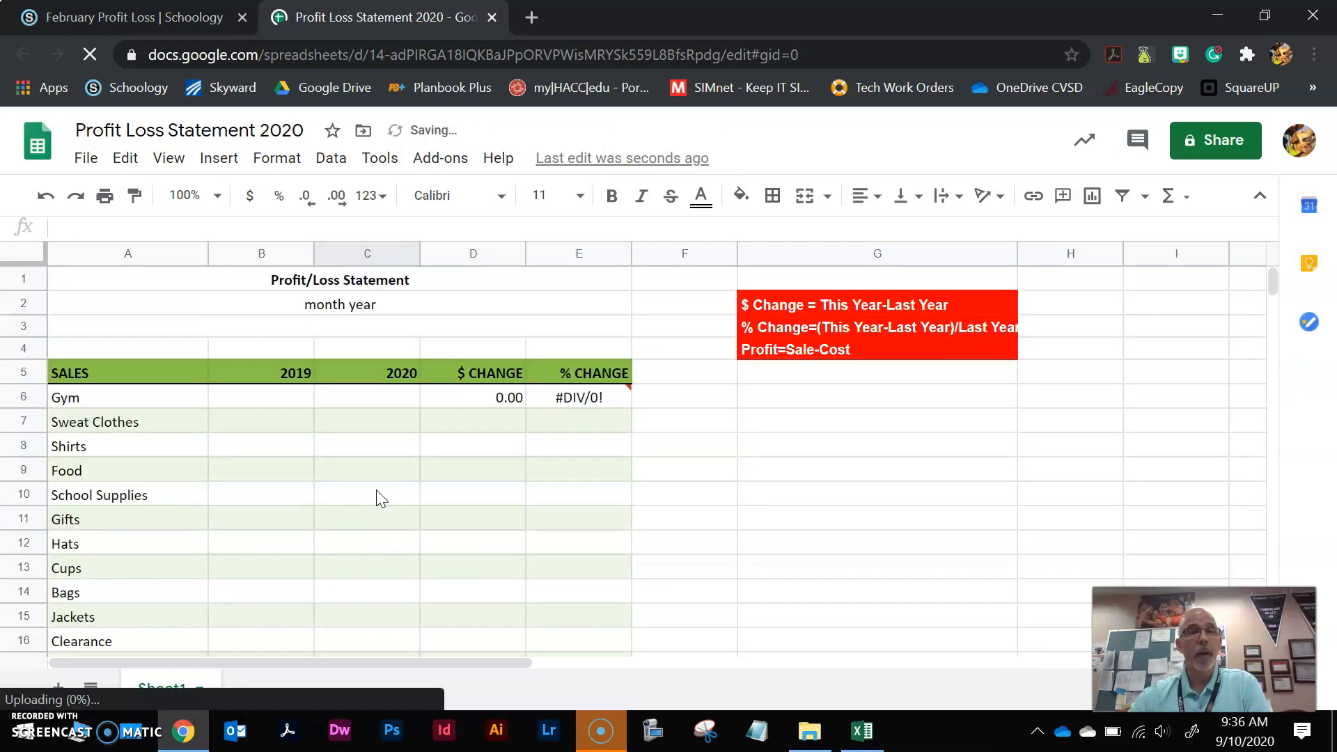
Step: Select the 2020 Gym cell in the Sales section and look over the sales and cost categories
{"action": "left_click", "coordinate": [357, 404]}
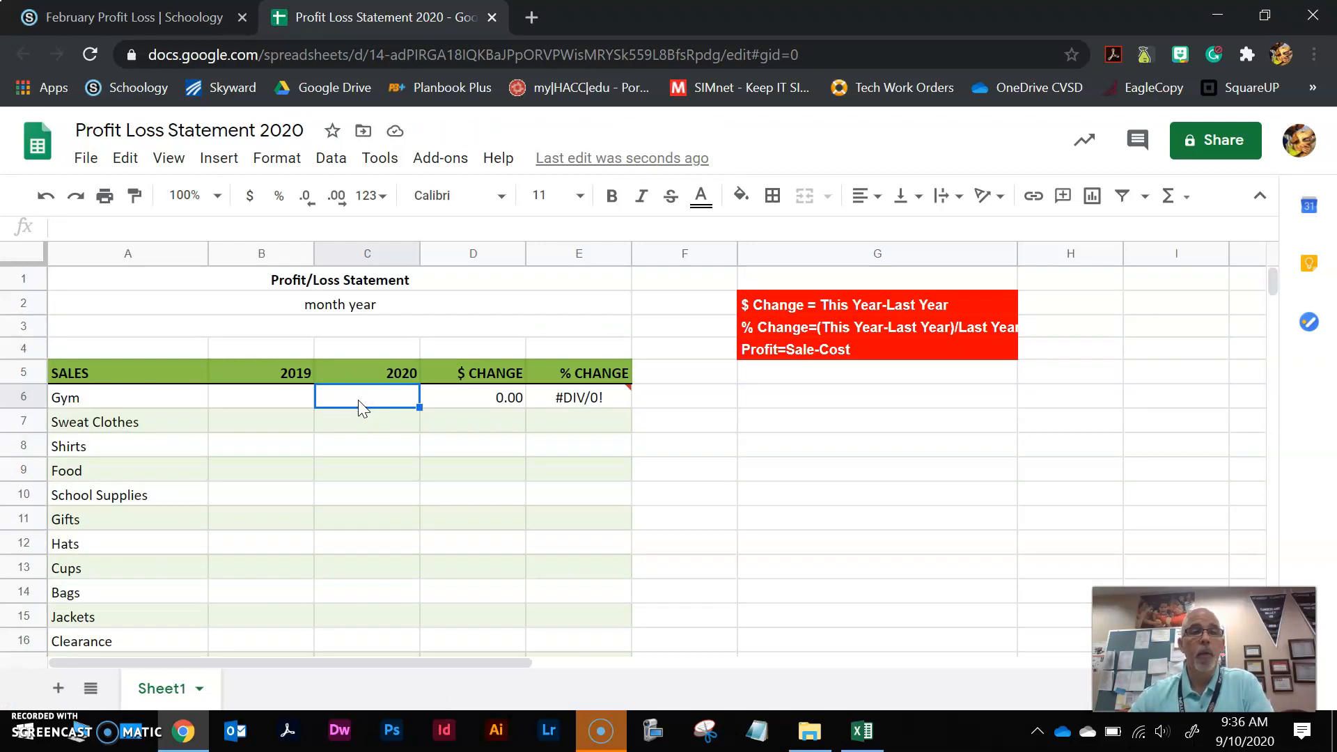
{"action": "left_click", "coordinate": [378, 384]}
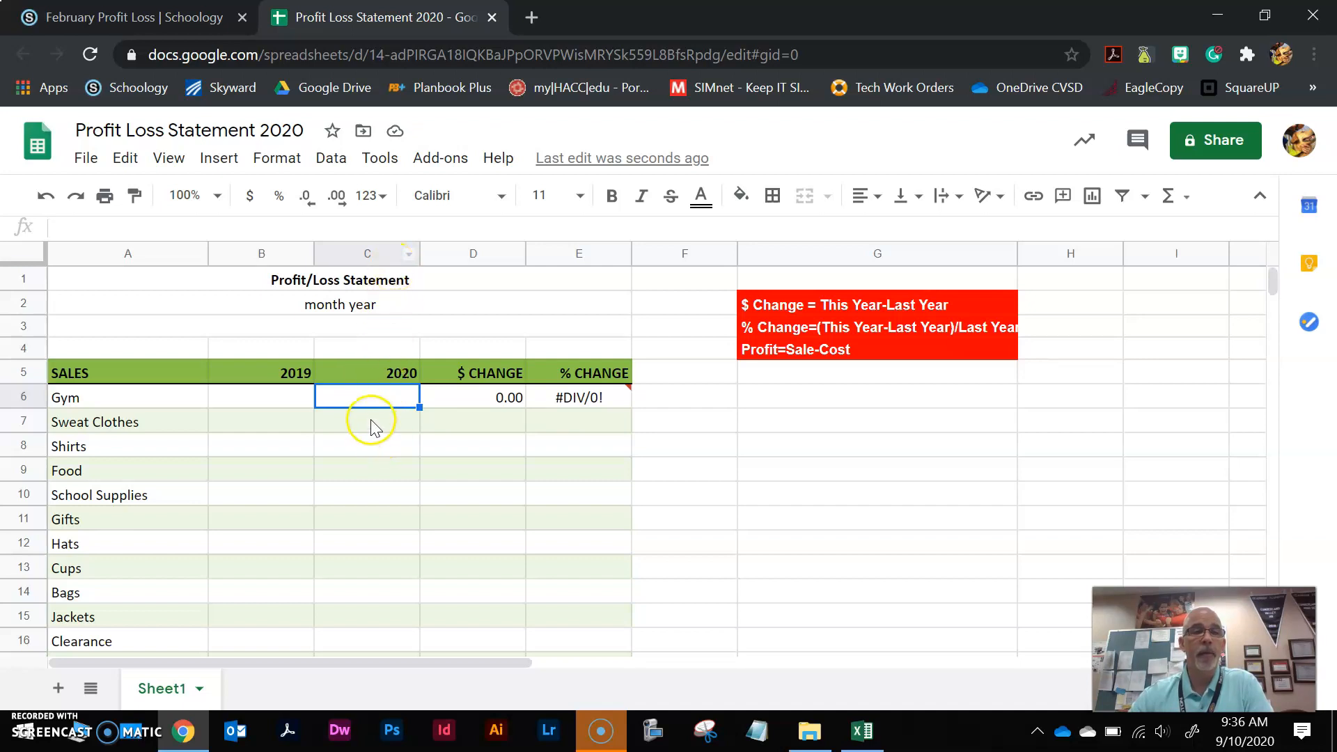
{"action": "scroll", "coordinate": [445, 473], "scroll_direction": "down", "scroll_amount": 4}
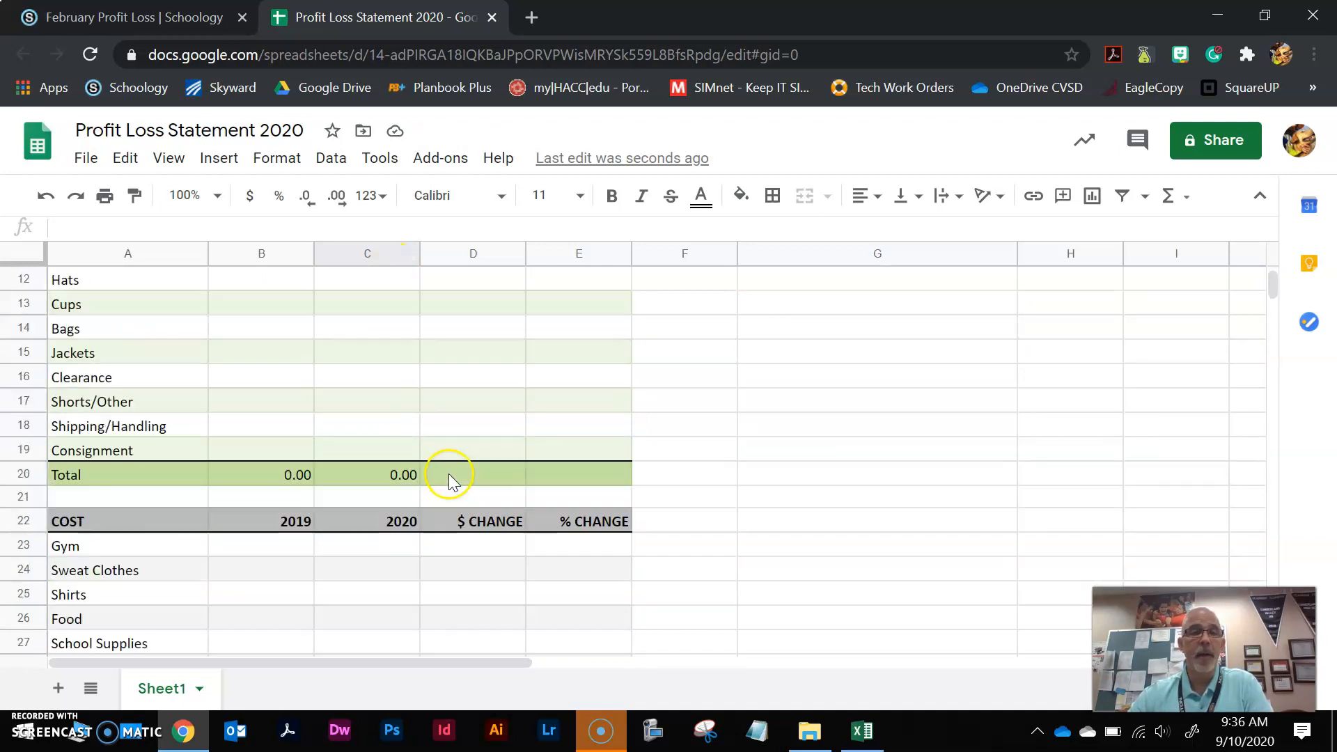
{"action": "scroll", "coordinate": [369, 581], "scroll_direction": "up", "scroll_amount": 4}
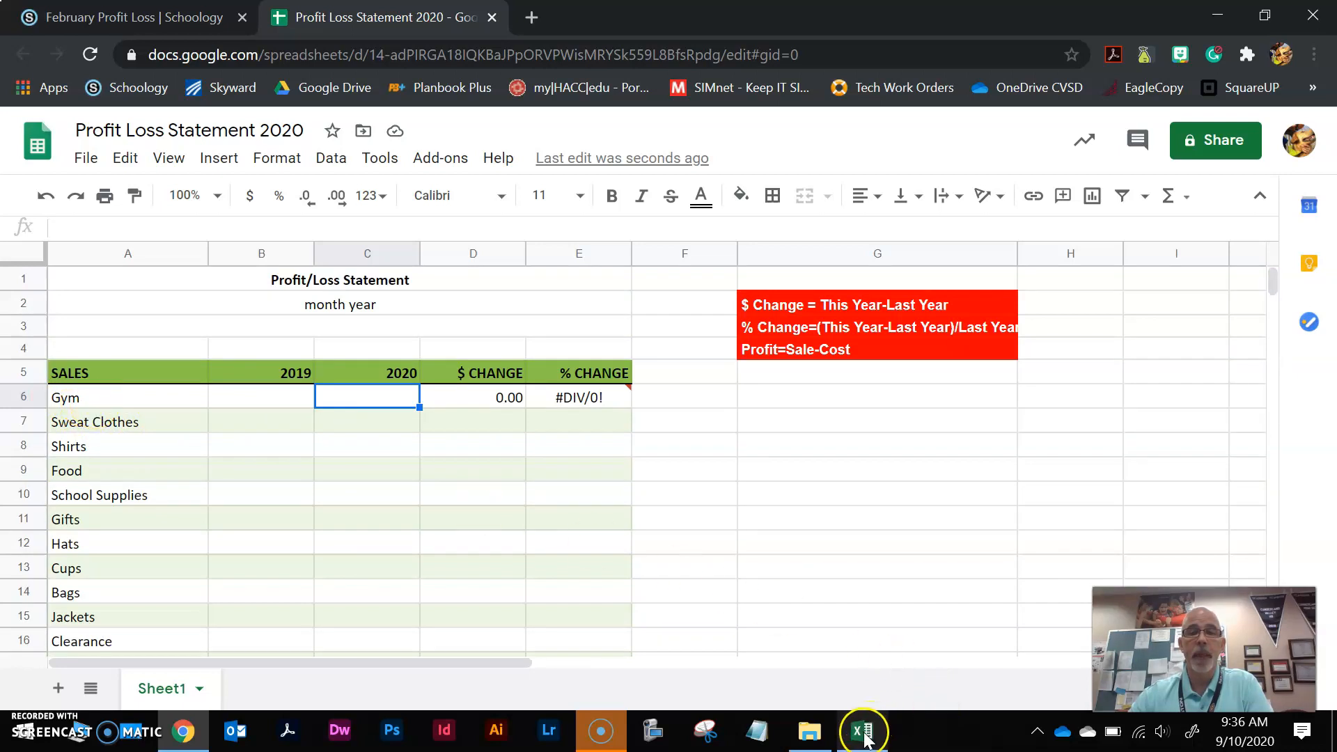
Step: Switch to the Feb_2020_Sales workbook in Excel and filter the Category column to show only PE Uniforms
{"action": "left_click", "coordinate": [808, 664]}
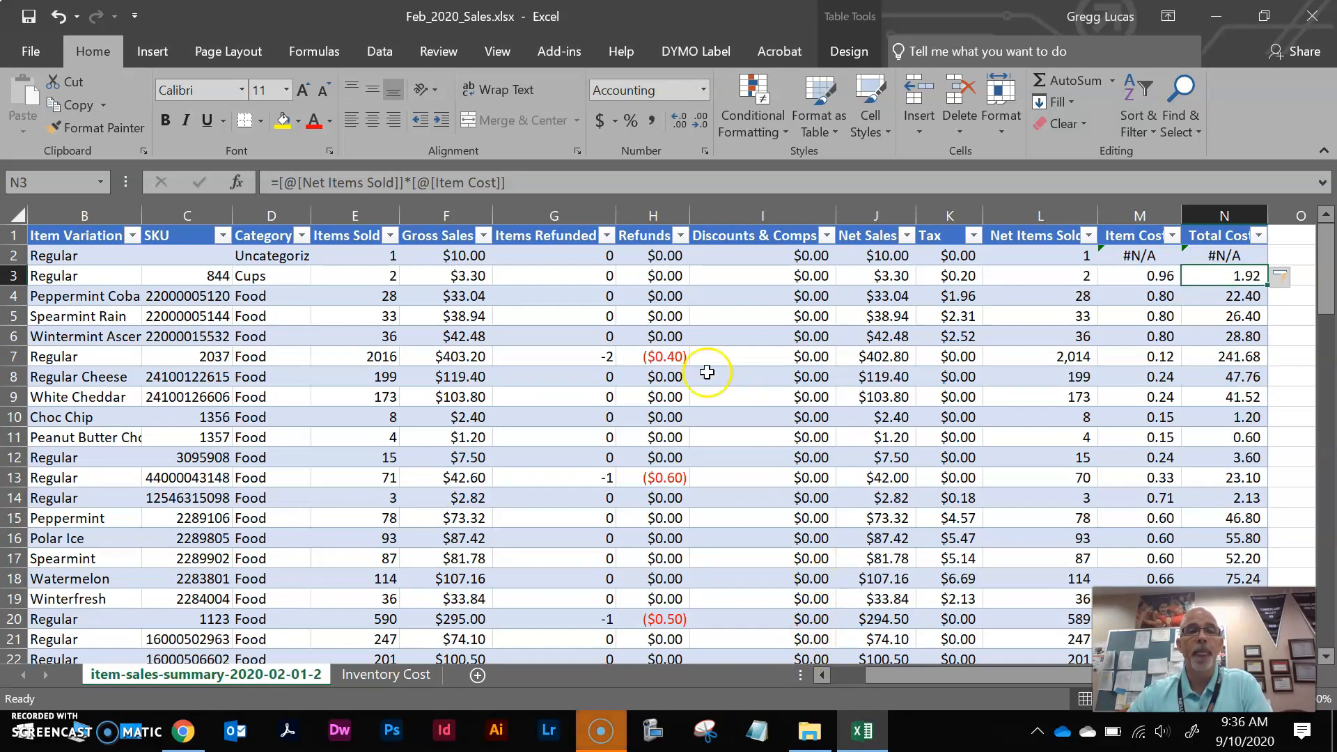
{"action": "left_click", "coordinate": [302, 237]}
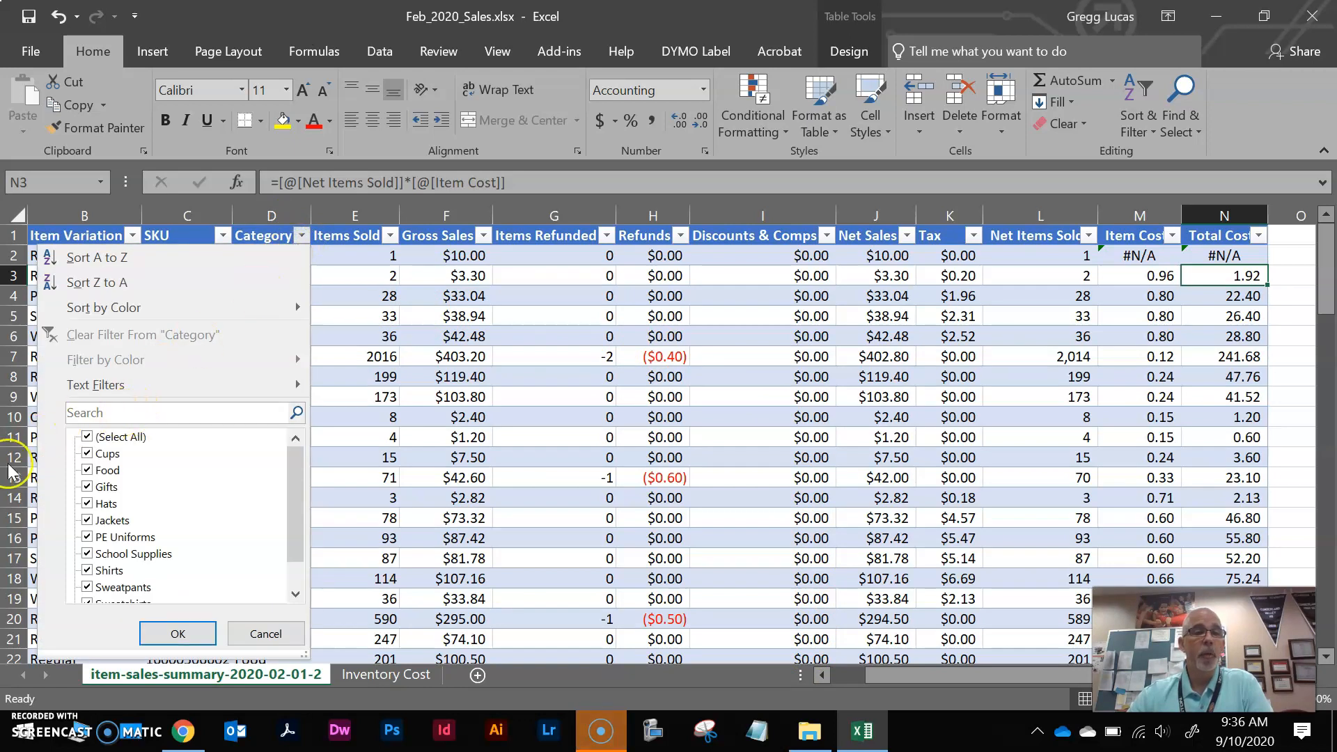
{"action": "left_click", "coordinate": [87, 436]}
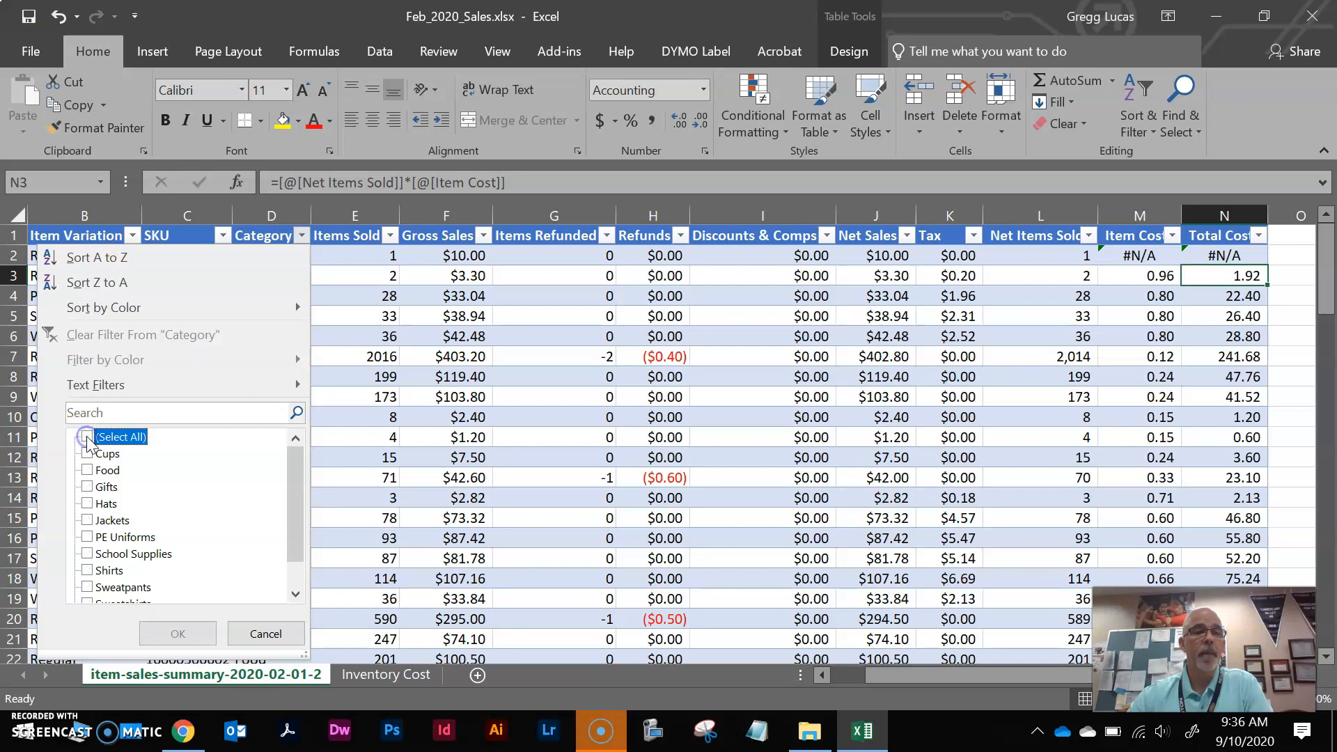
{"action": "left_click", "coordinate": [88, 537]}
{"action": "left_click", "coordinate": [178, 633]}
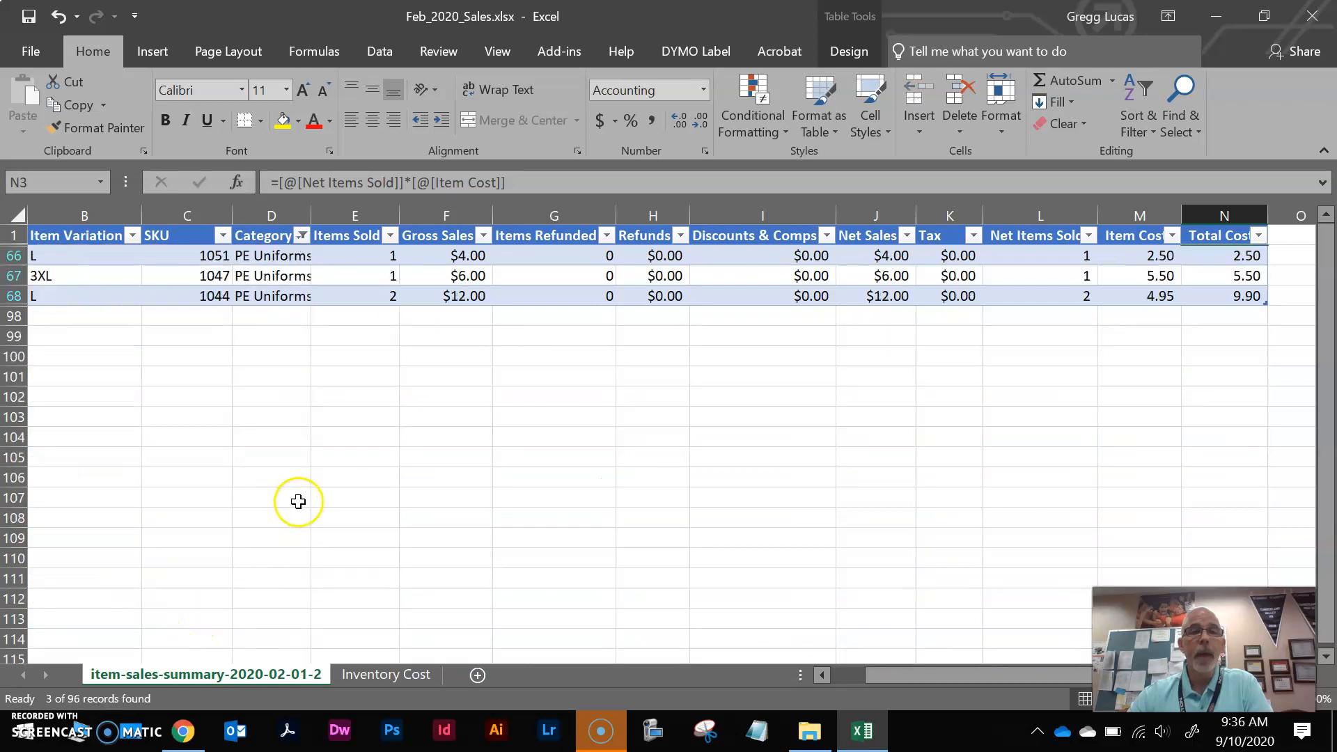
Step: Sum the Net Sales of the filtered PE Uniforms and enter 22 as the 2020 Gym sales in the Chrome profit/loss statement
{"action": "left_click_drag", "start_coordinate": [946, 683], "coordinate": [816, 672]}
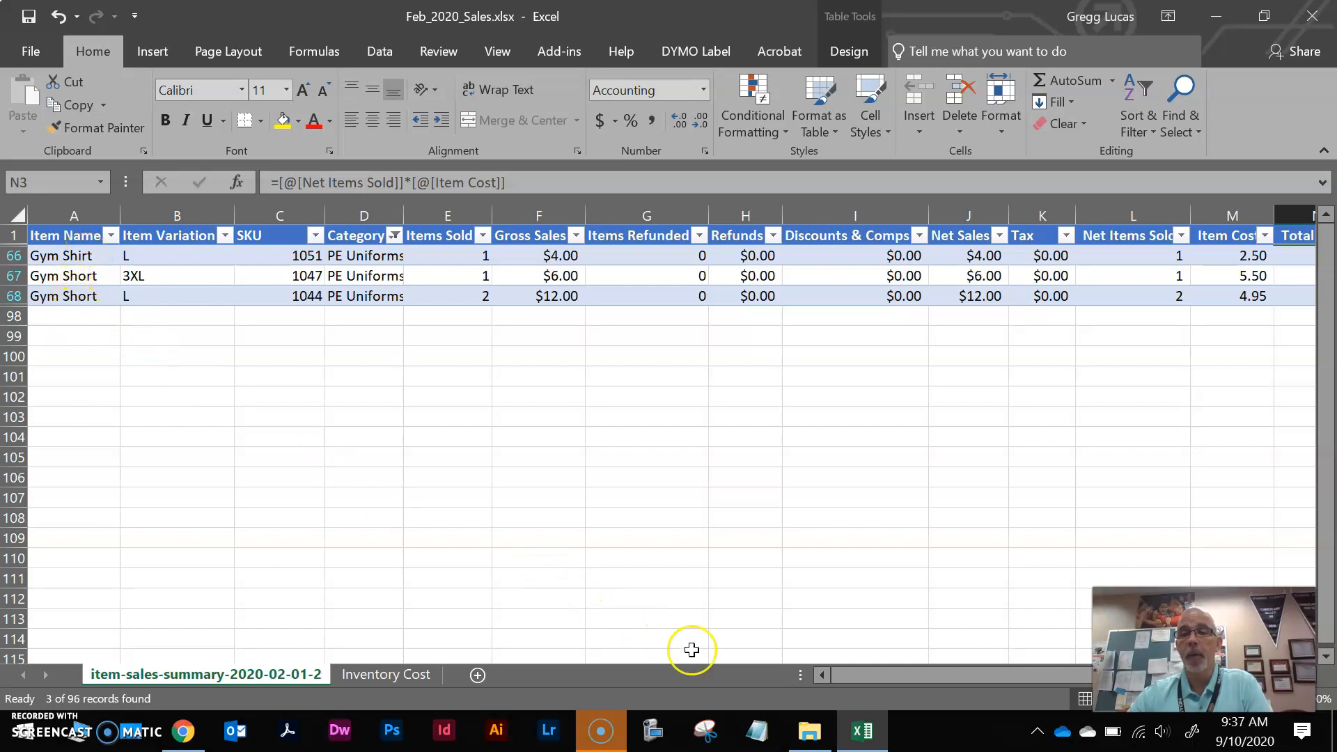
{"action": "left_click_drag", "start_coordinate": [874, 685], "coordinate": [976, 695]}
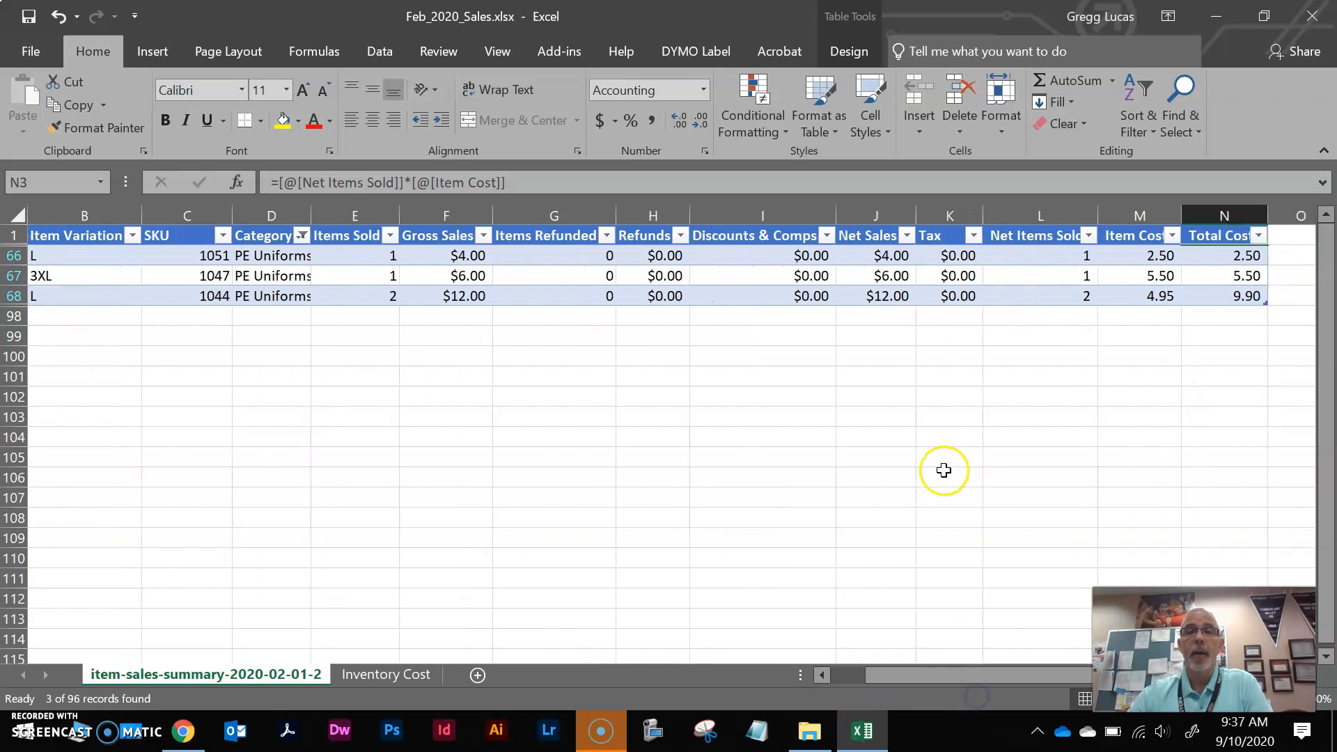
{"action": "left_click", "coordinate": [870, 217]}
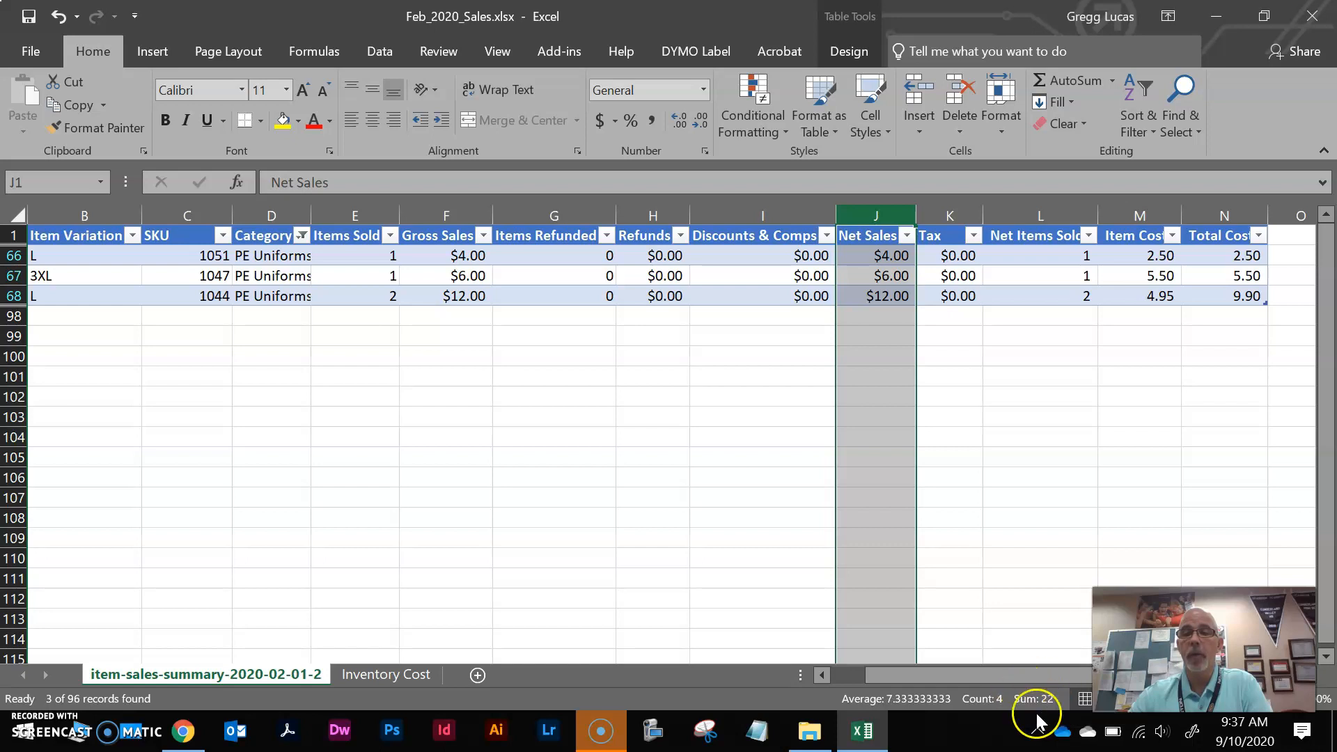
{"action": "left_click", "coordinate": [183, 731]}
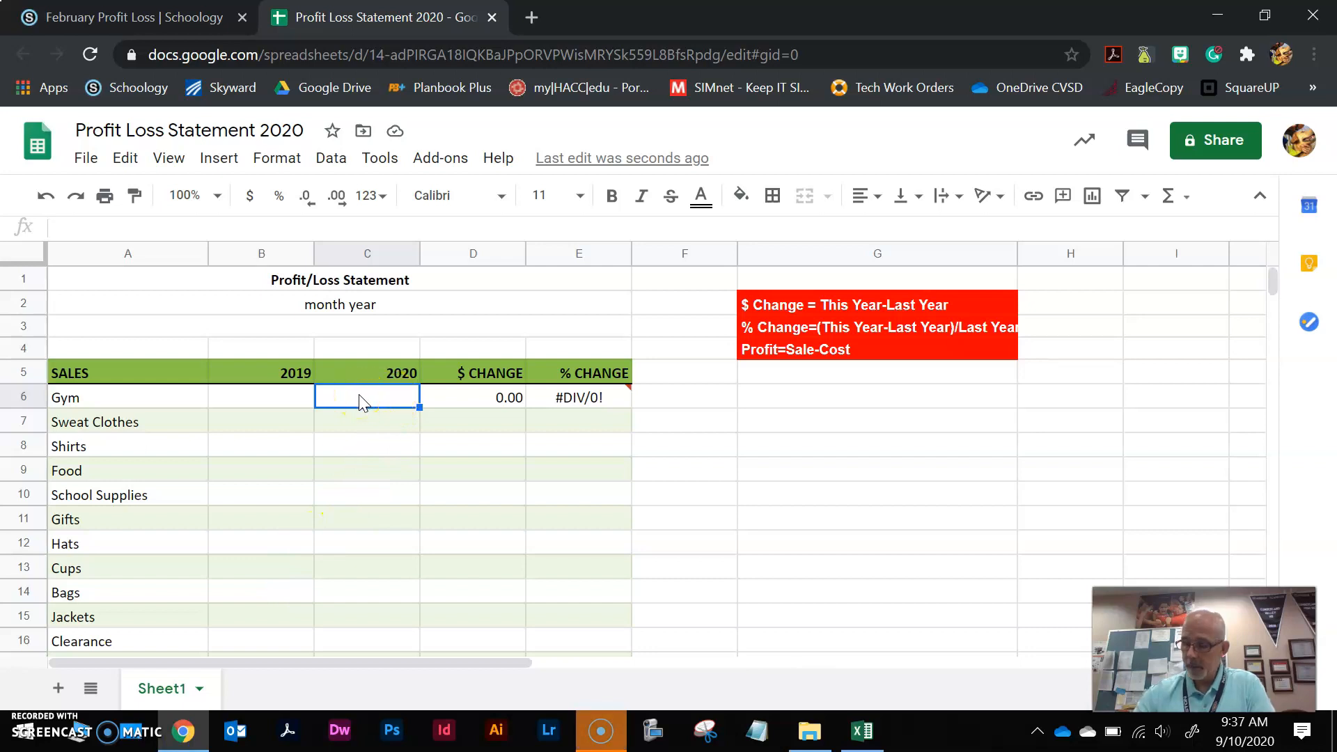
{"action": "type", "text": "22"}
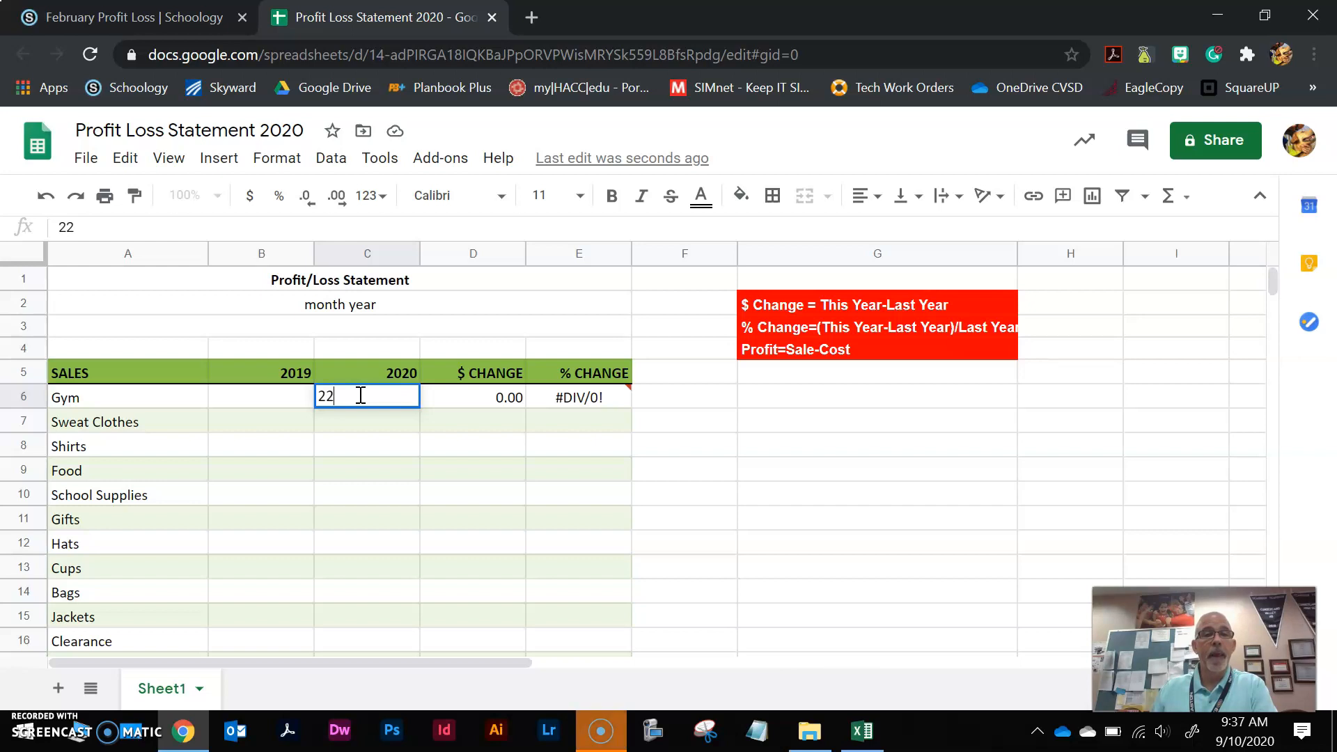
{"action": "key", "text": "Return"}
Step: Select the 2020 Gym cell in the Cost section of the profit/loss statement
{"action": "key", "text": "Return"}
{"action": "key", "text": "Return"}
{"action": "key", "text": "Return"}
{"action": "key", "text": "Return"}
{"action": "key", "text": "Return"}
{"action": "key", "text": "Return"}
{"action": "key", "text": "Return"}
{"action": "key", "text": "Return"}
{"action": "key", "text": "Return"}
{"action": "key", "text": "Return"}
{"action": "key", "text": "Return"}
{"action": "key", "text": "Return"}
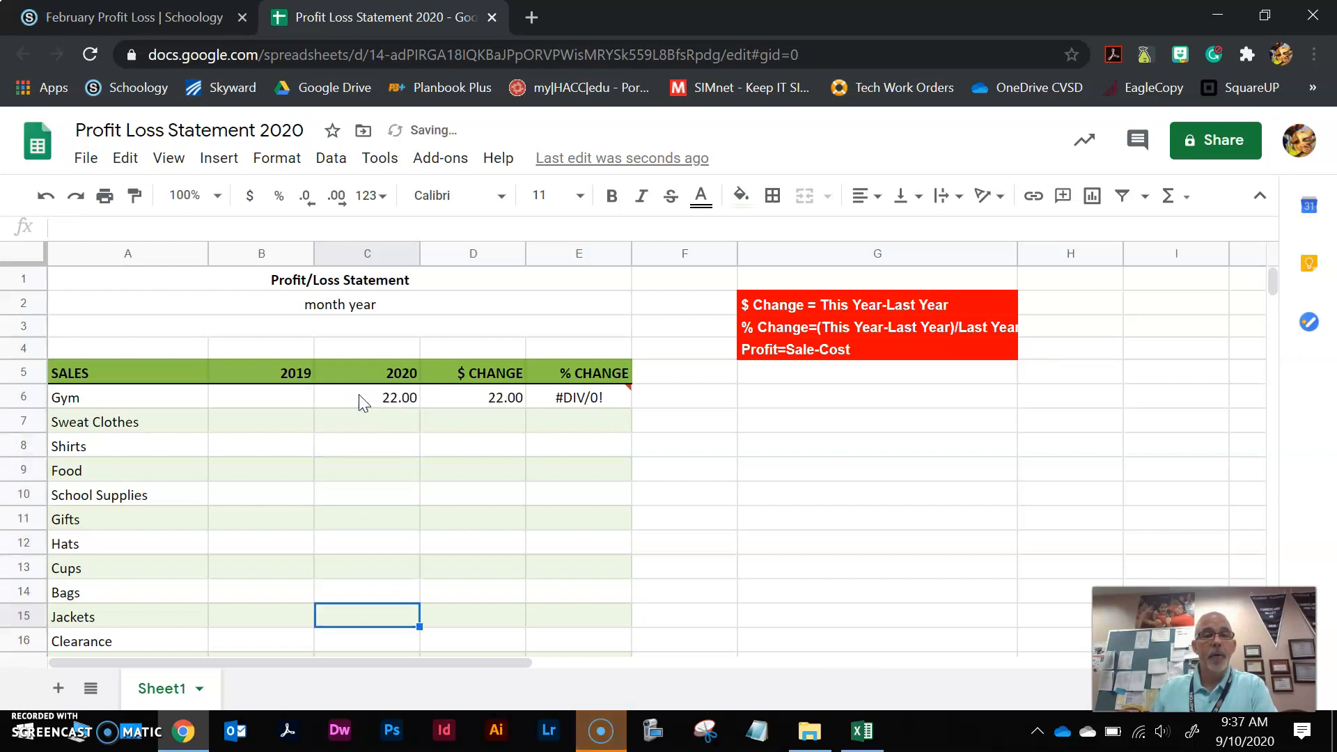
{"action": "key", "text": "Return"}
{"action": "key", "text": "Return"}
{"action": "key", "text": "Return"}
{"action": "key", "text": "Return"}
{"action": "key", "text": "Return"}
{"action": "key", "text": "Return"}
{"action": "key", "text": "Return"}
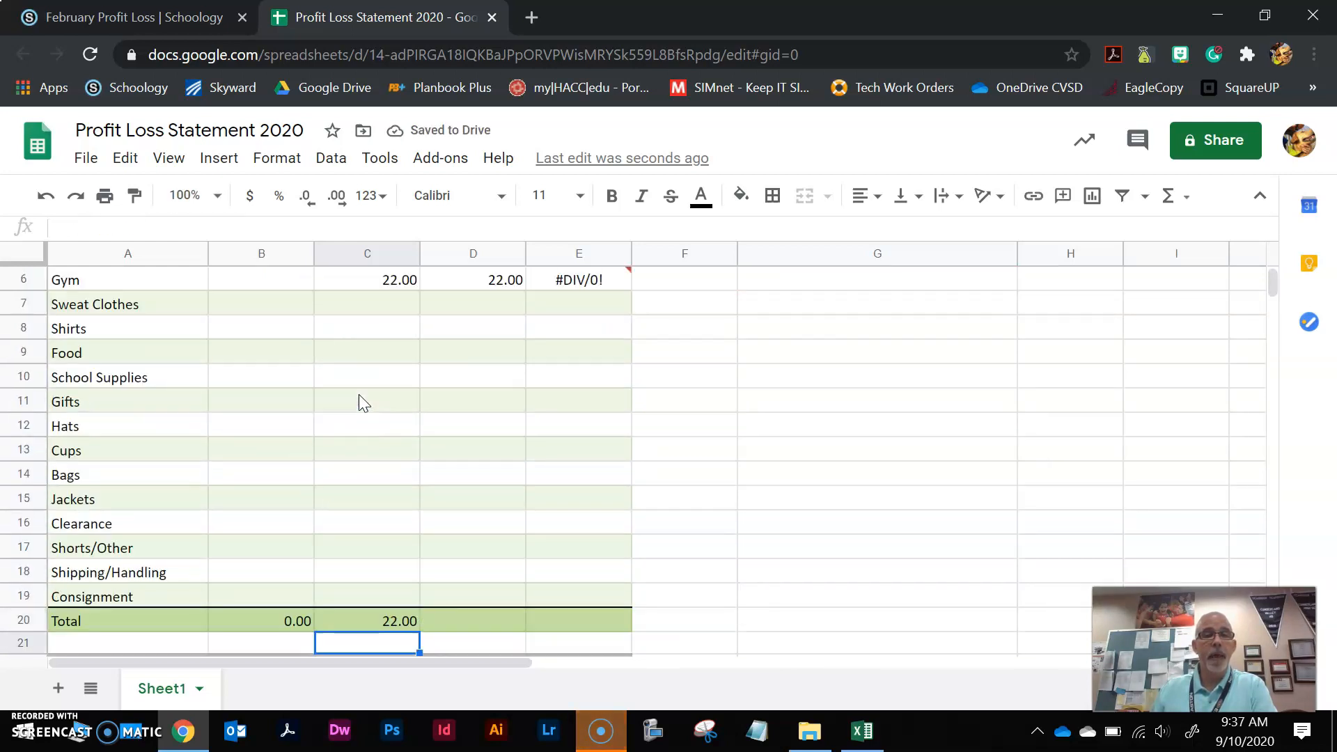
{"action": "key", "text": "Up"}
{"action": "key", "text": "Up"}
{"action": "key", "text": "Up"}
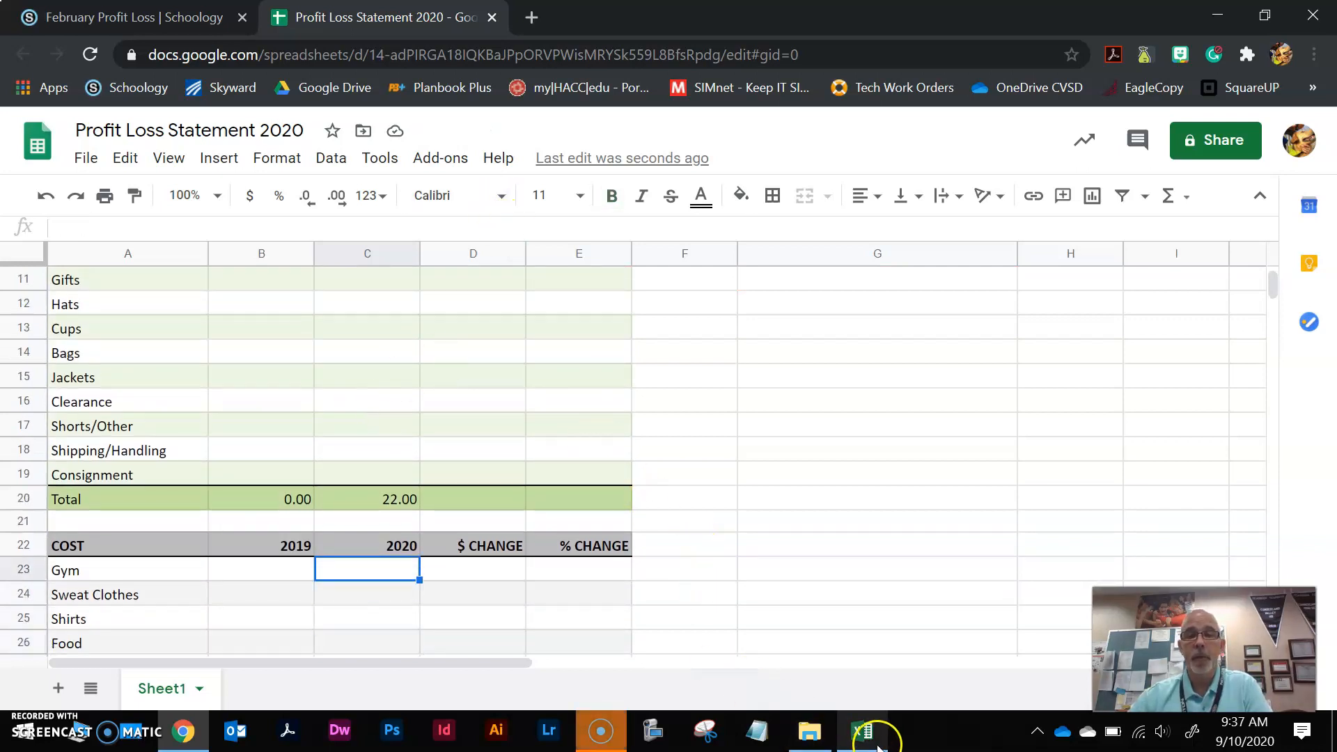
Step: Sum the Total Cost of the filtered PE Uniforms in Excel and enter 17.90 as the 2020 Gym cost in the Chrome profit/loss statement
{"action": "left_click", "coordinate": [862, 731]}
{"action": "left_click", "coordinate": [1221, 216]}
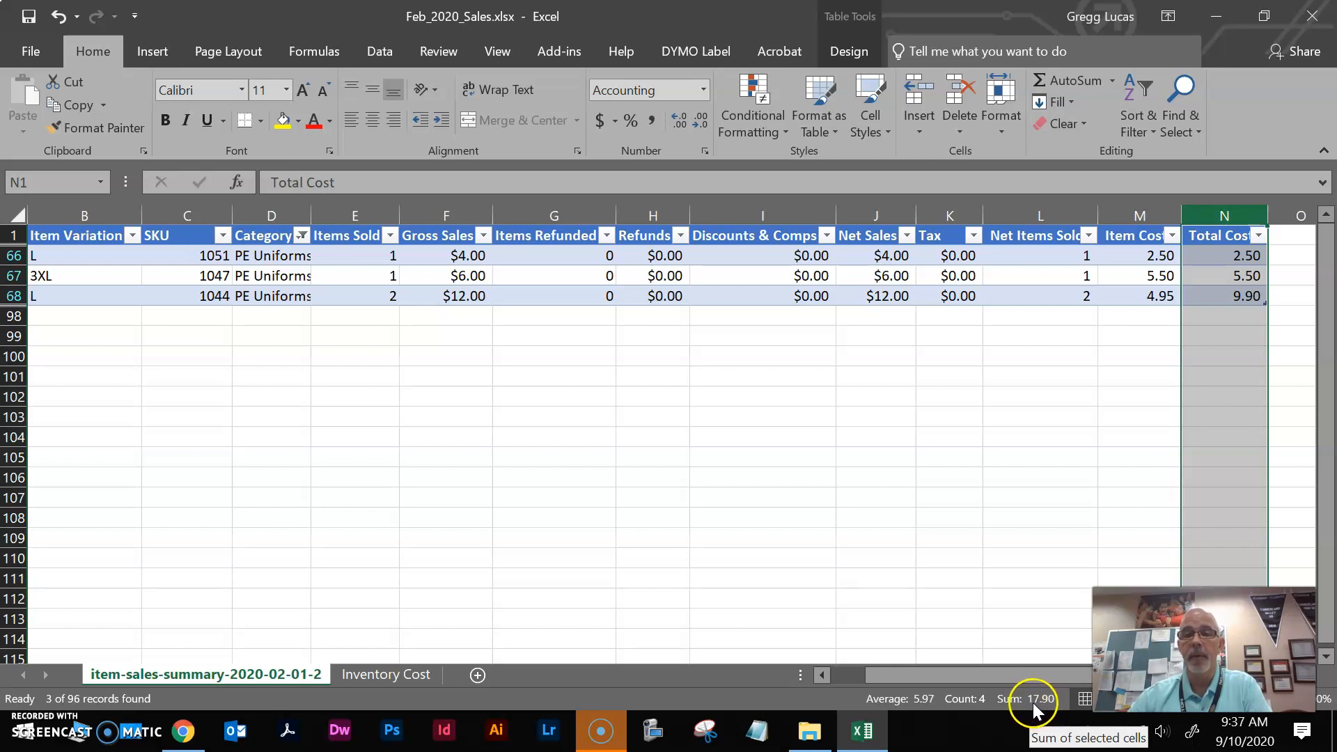
{"action": "left_click", "coordinate": [183, 731]}
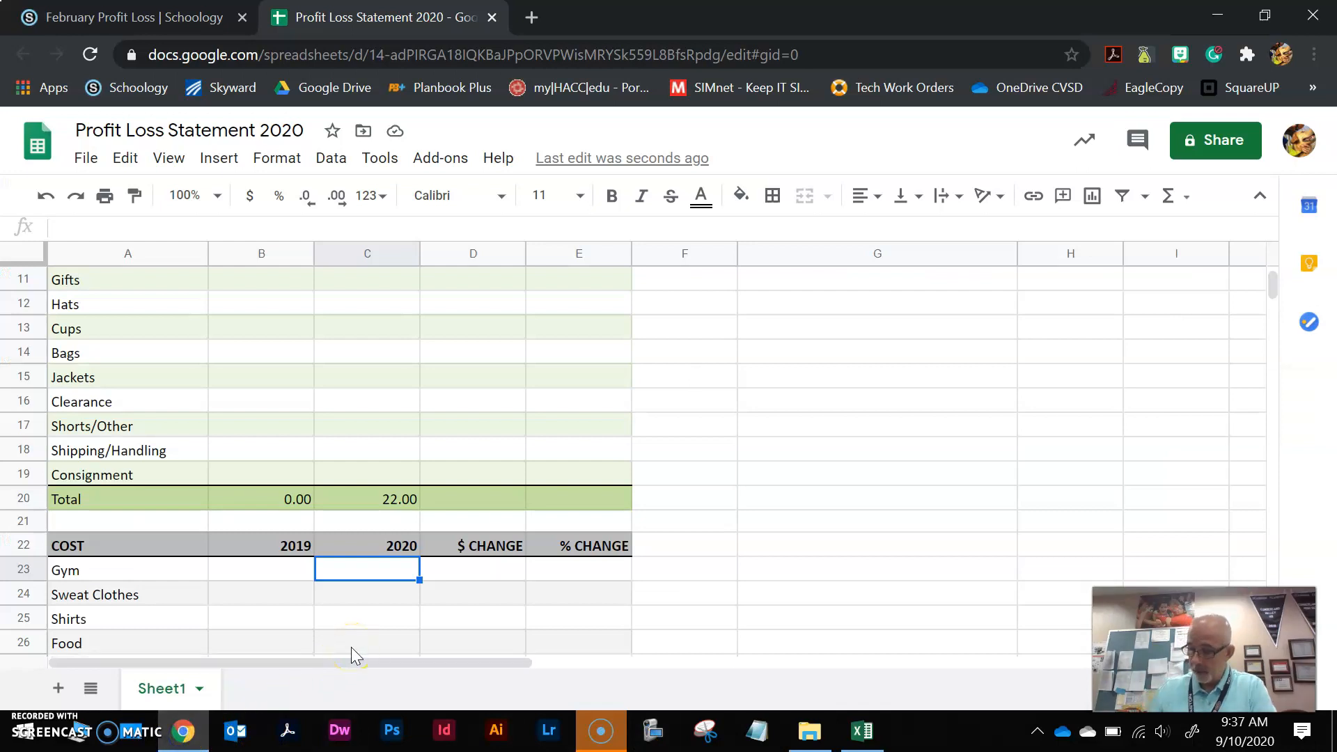
{"action": "type", "text": "17.90"}
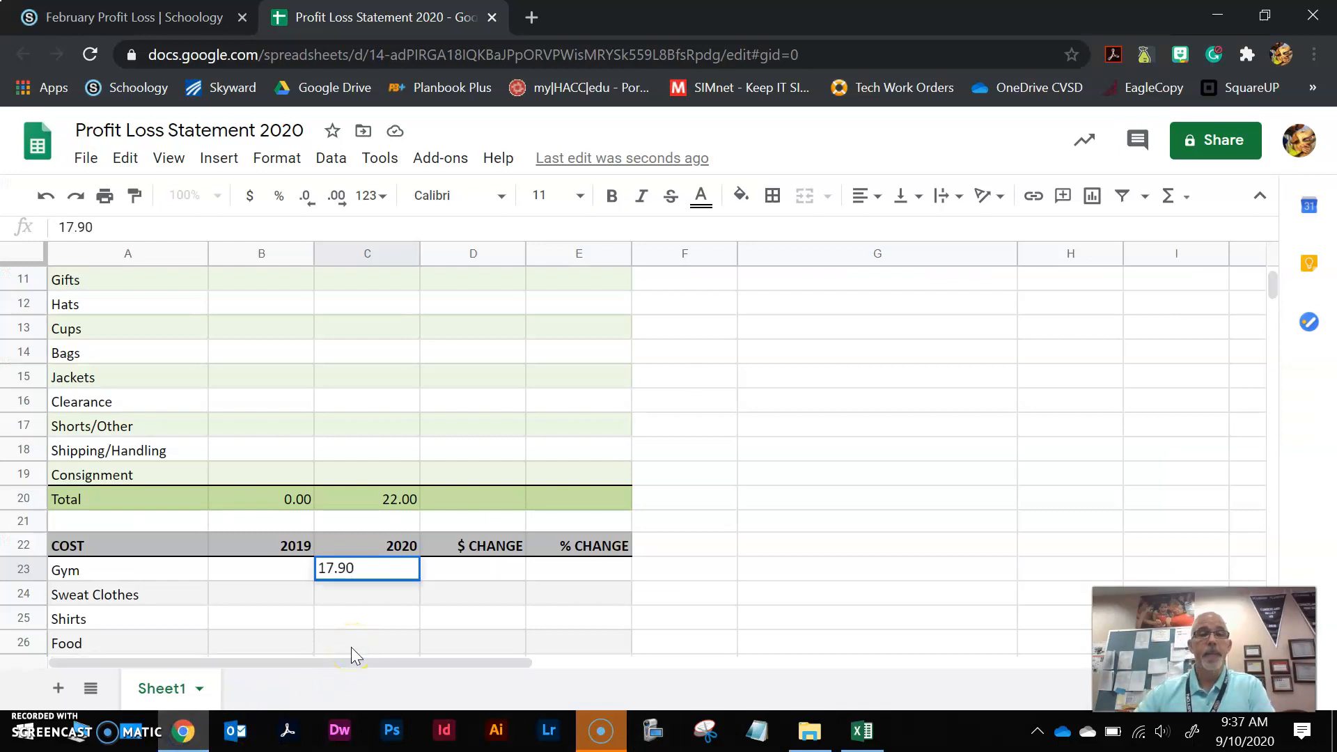
{"action": "left_click", "coordinate": [388, 599]}
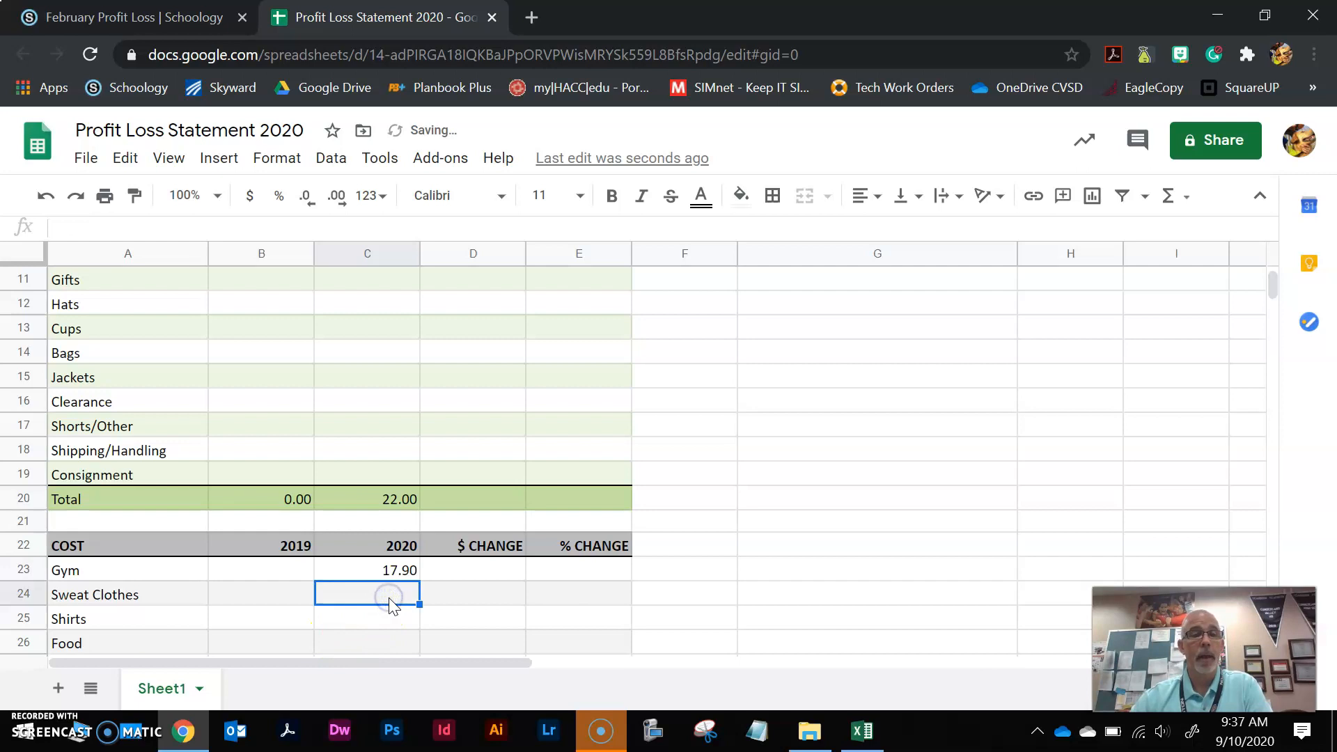
Step: Select the 2020 Sweat Clothes cell in the Sales section, and switch to Excel to show all categories in the Category column
{"action": "scroll", "coordinate": [389, 599], "scroll_direction": "up", "scroll_amount": 4}
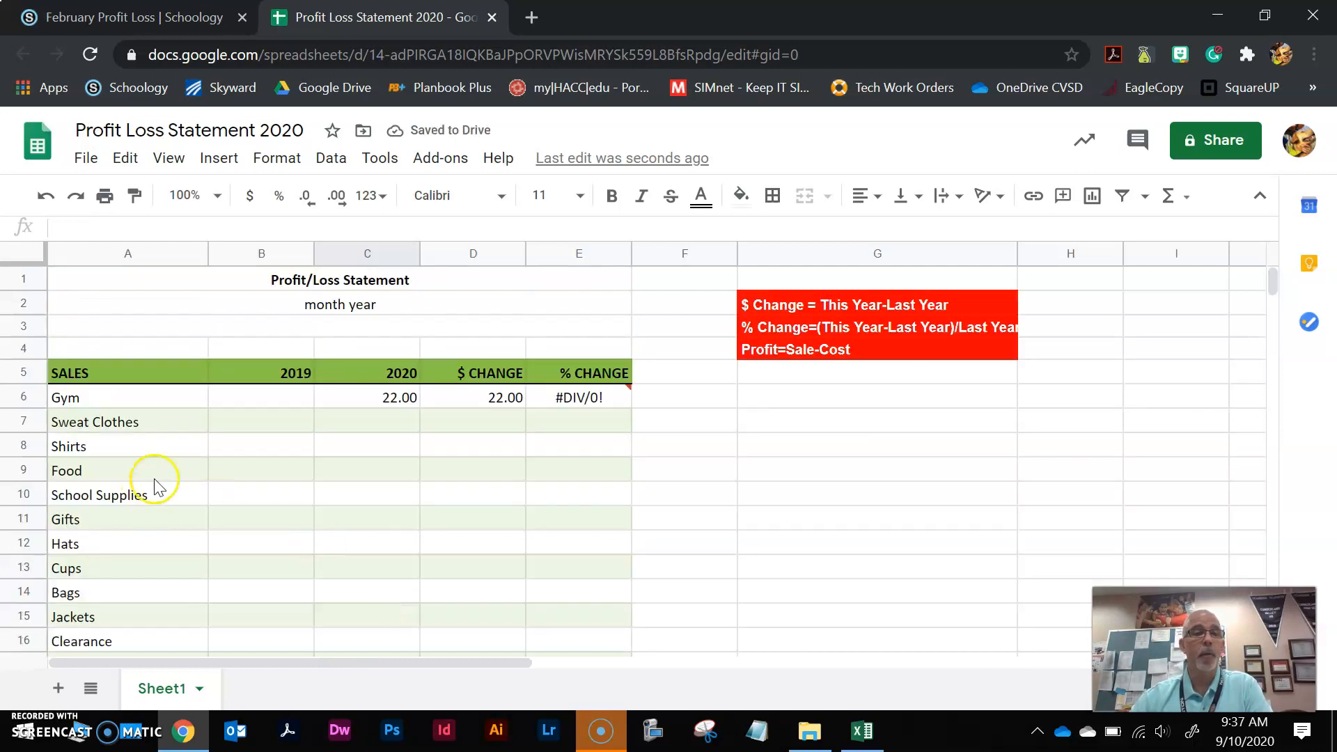
{"action": "left_click", "coordinate": [351, 421]}
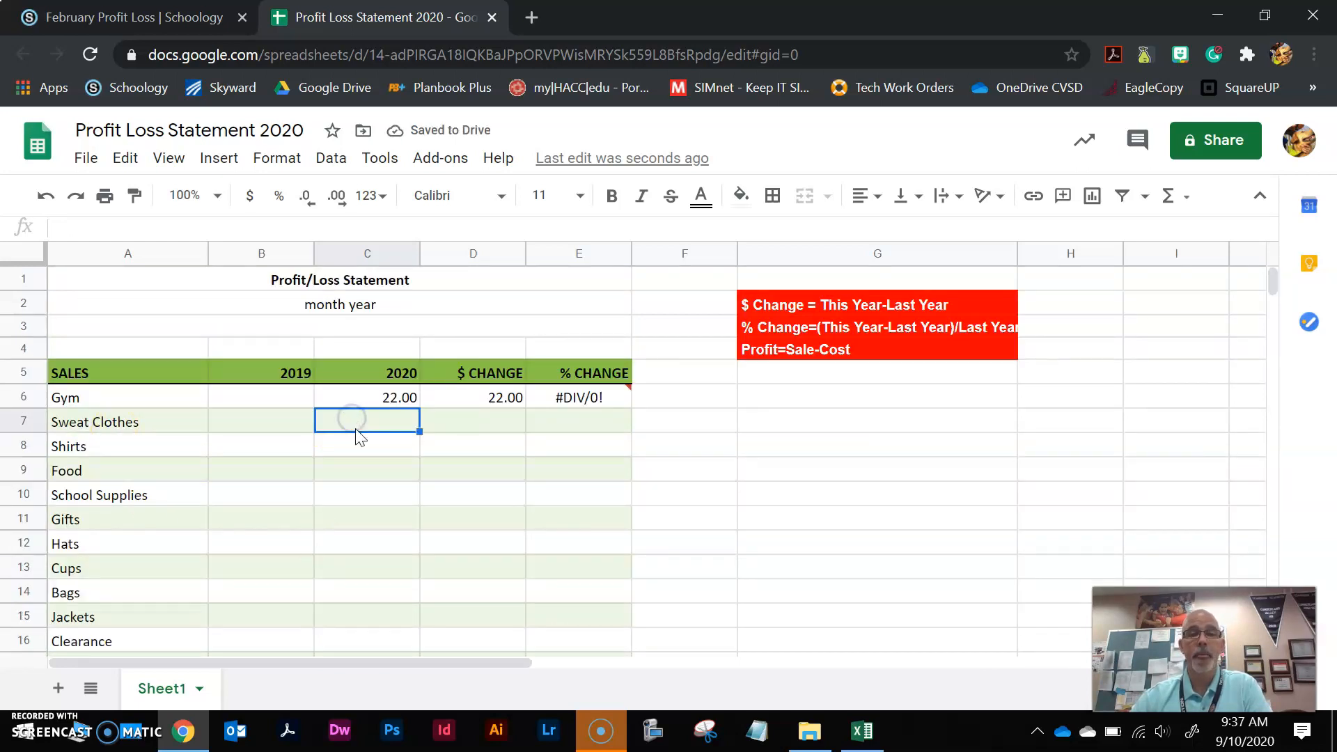
{"action": "left_click", "coordinate": [862, 732]}
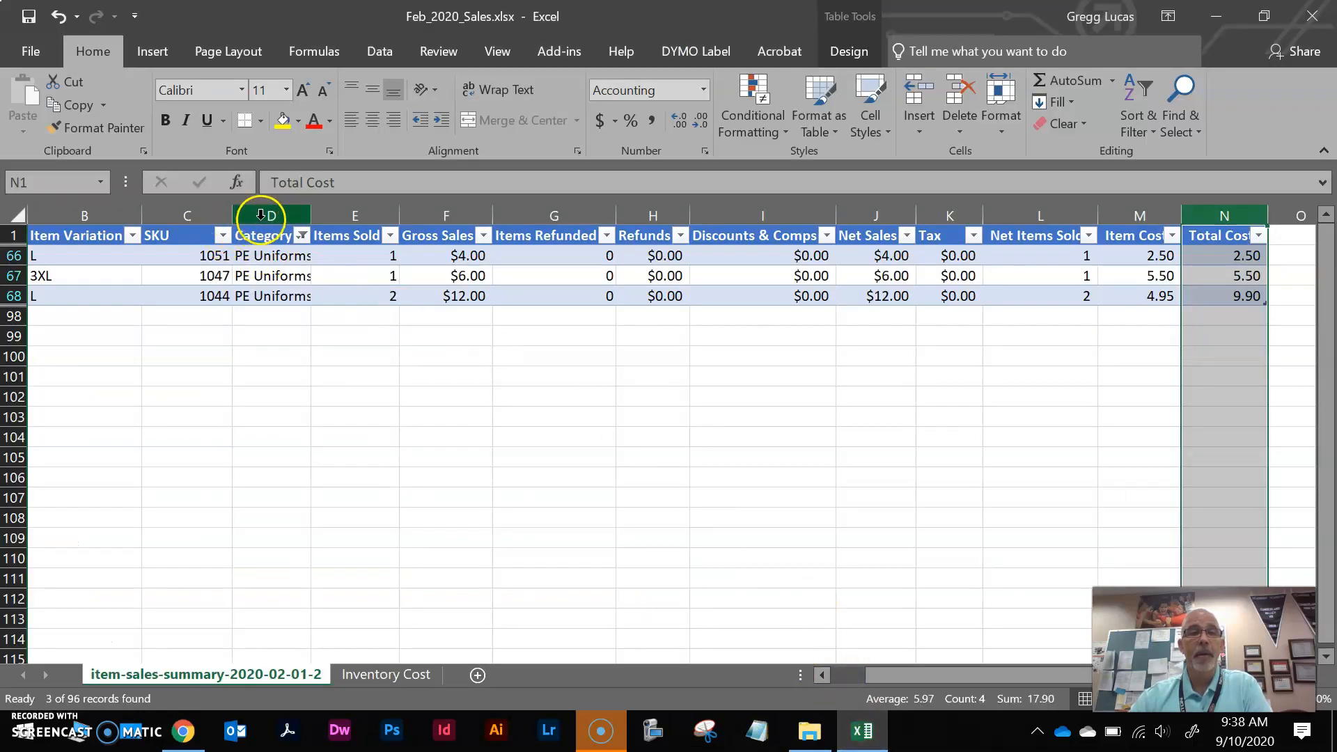
{"action": "left_click", "coordinate": [301, 237]}
{"action": "left_click", "coordinate": [87, 439]}
{"action": "left_click", "coordinate": [176, 633]}
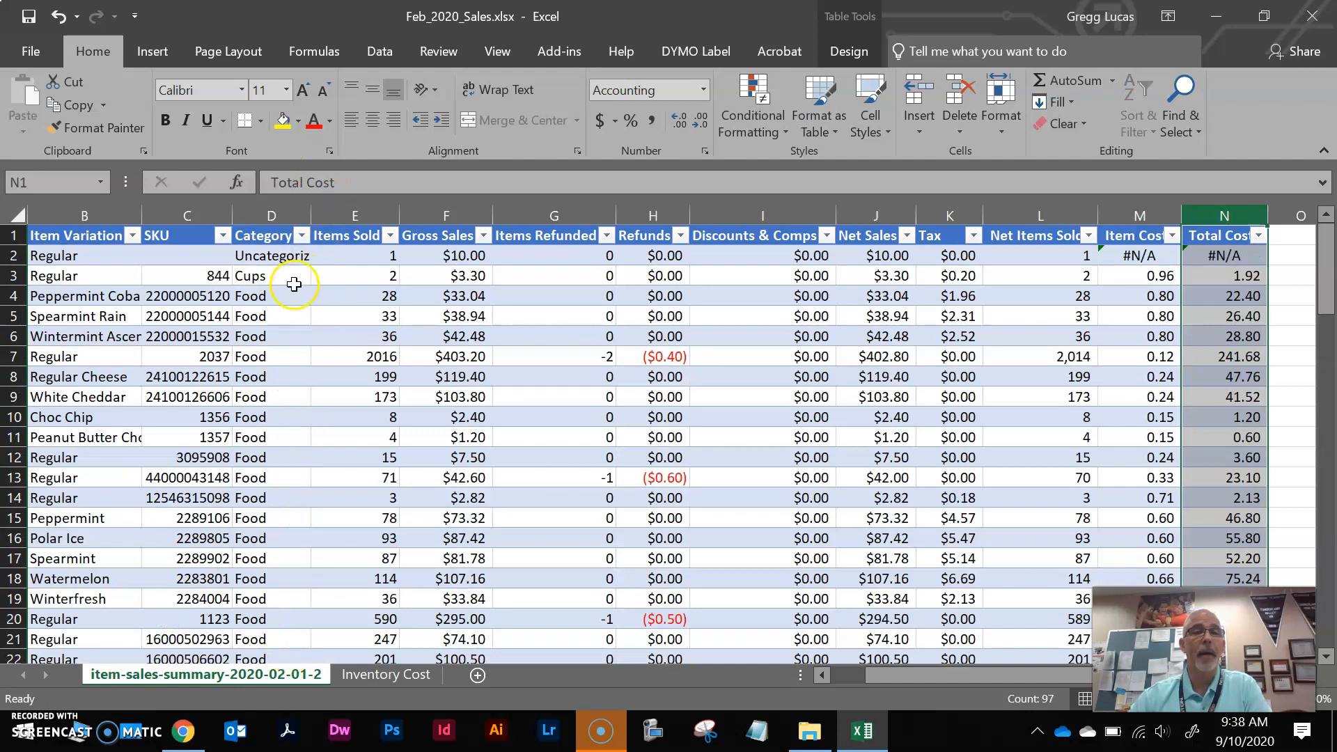
Step: Filter the Category column to show only Sweatpants and Sweatshirts
{"action": "left_click", "coordinate": [302, 237]}
{"action": "left_click", "coordinate": [86, 440]}
{"action": "left_click_drag", "start_coordinate": [297, 479], "coordinate": [293, 531]}
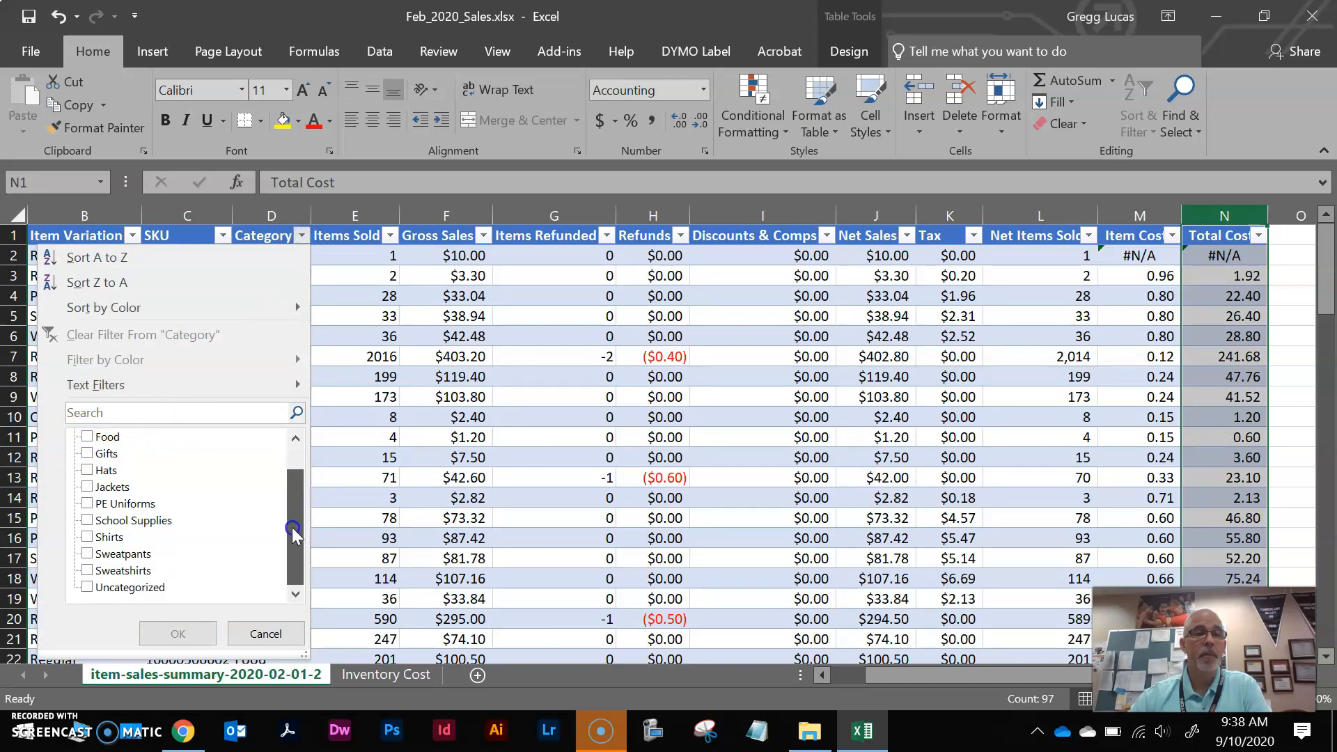
{"action": "left_click", "coordinate": [89, 555]}
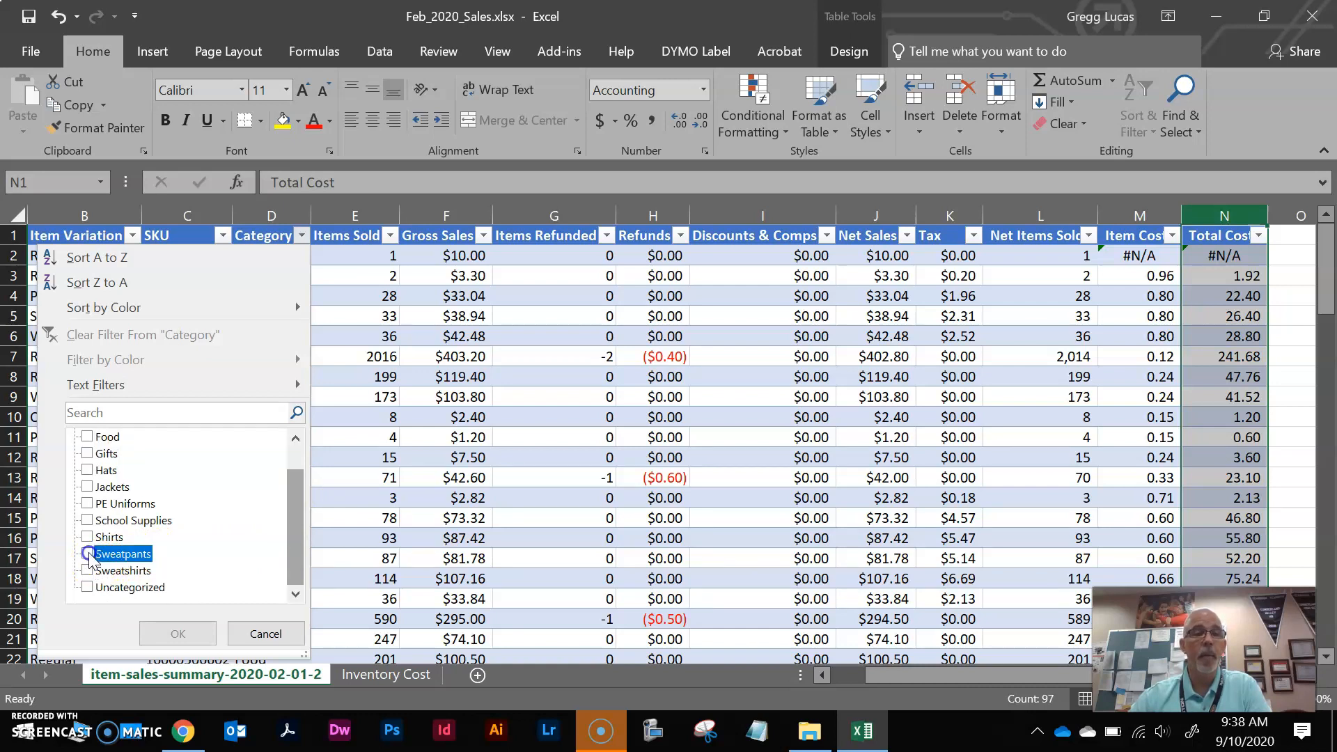
{"action": "left_click", "coordinate": [87, 571]}
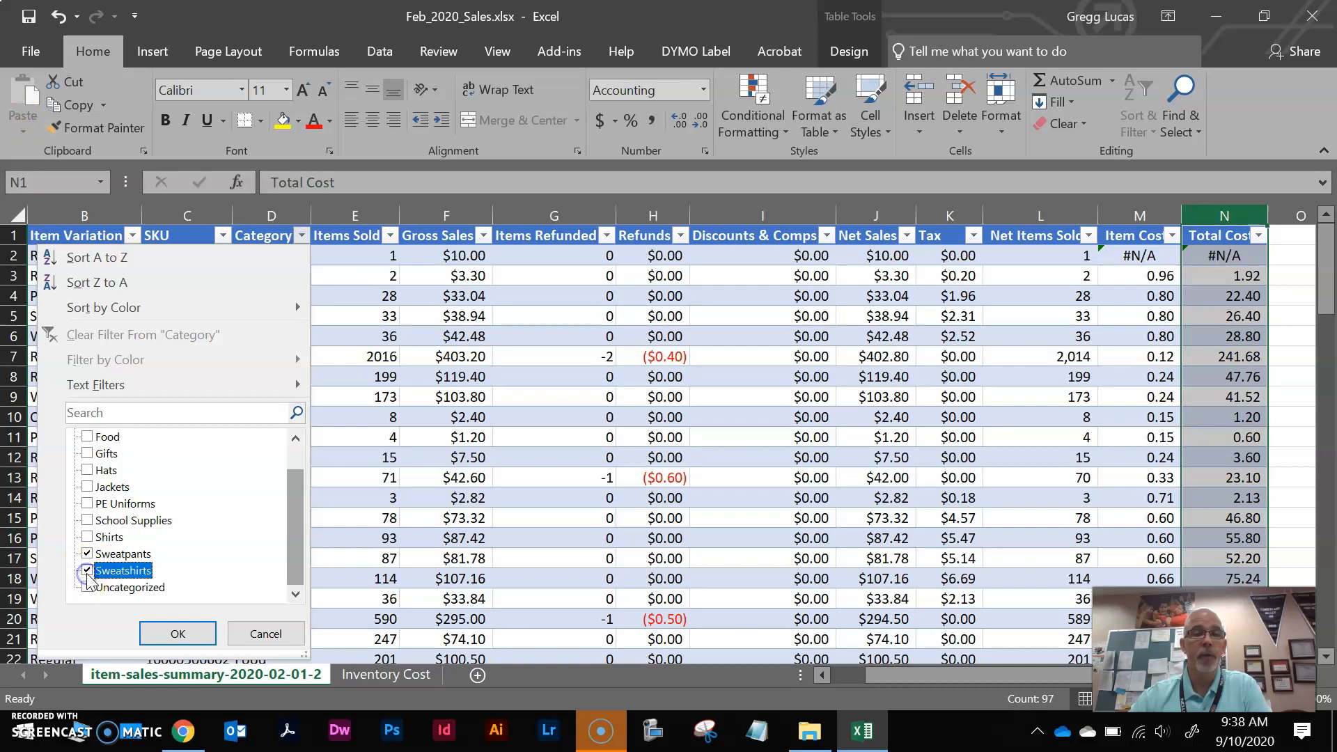
{"action": "left_click", "coordinate": [172, 635]}
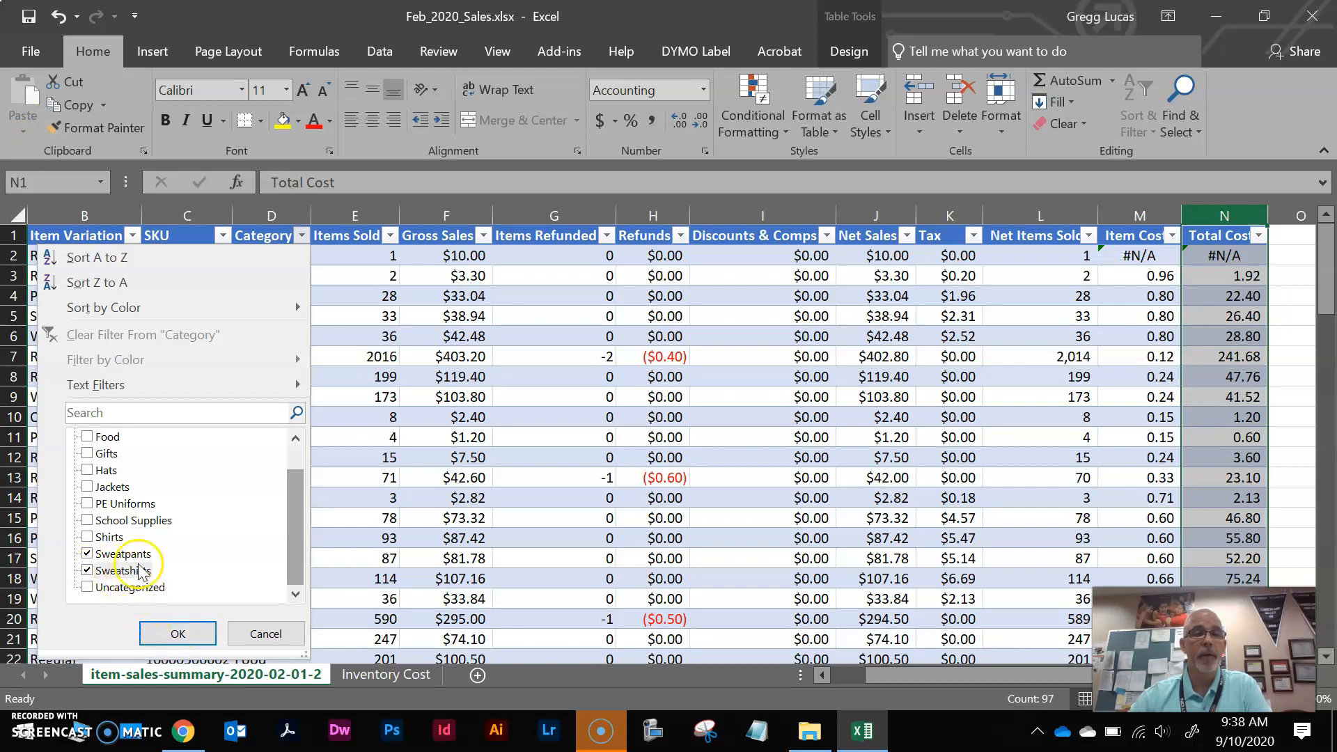
{"action": "left_click", "coordinate": [174, 637]}
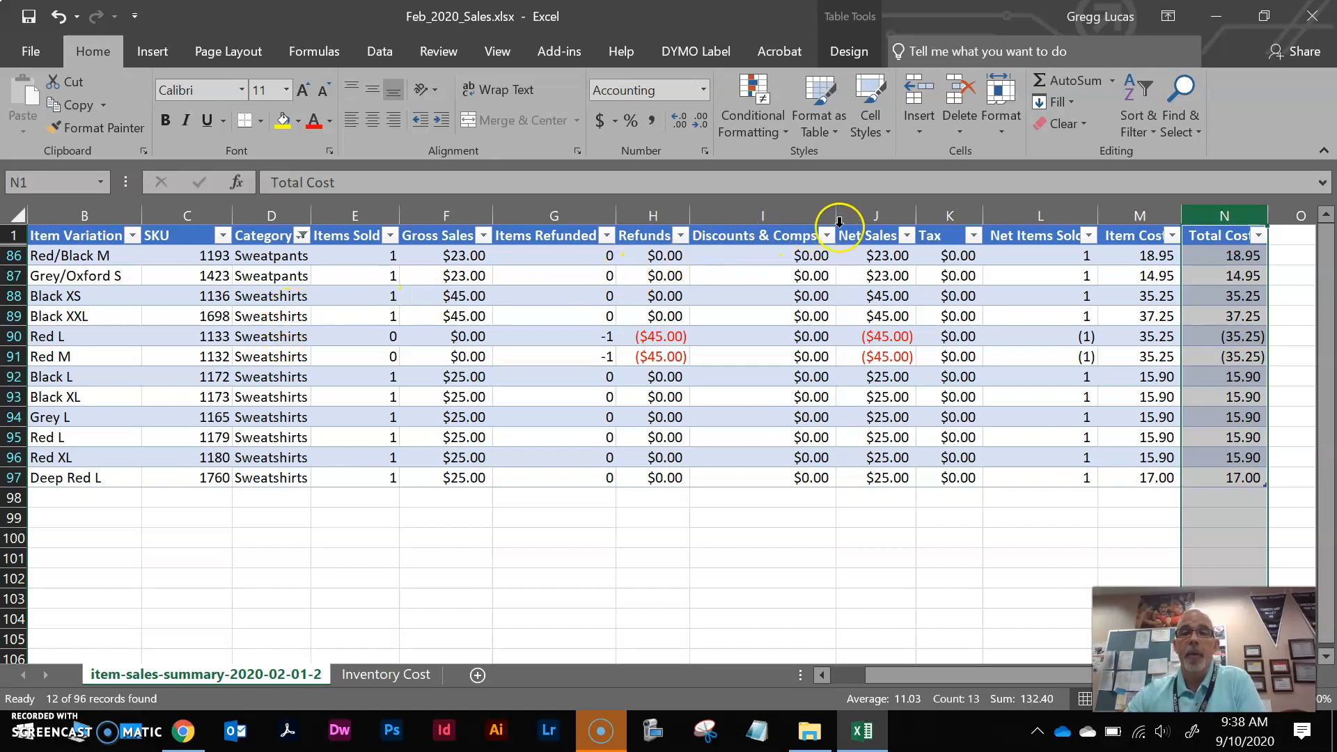
Step: Sum the Net Sales of the filtered sweat items and enter 196 as the 2020 Sweat Clothes sales in the Chrome profit/loss statement
{"action": "left_click", "coordinate": [873, 213]}
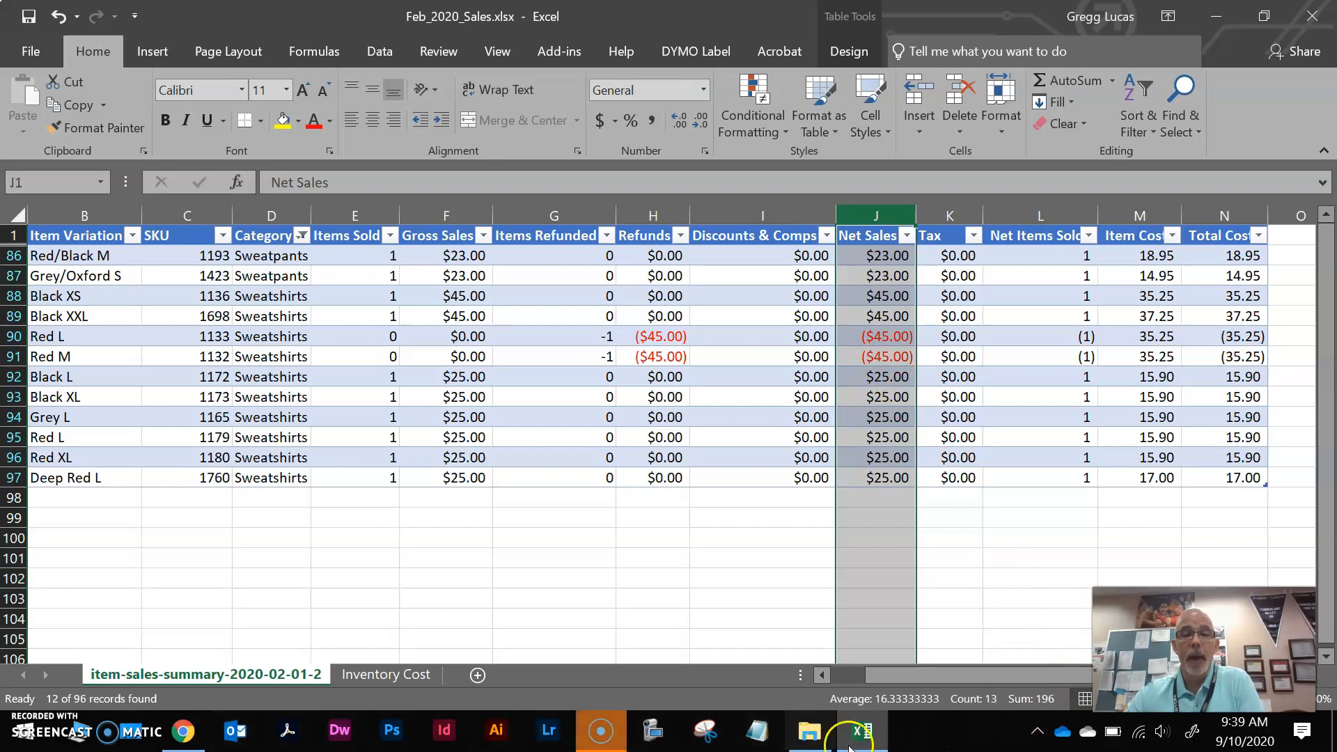
{"action": "left_click", "coordinate": [179, 738]}
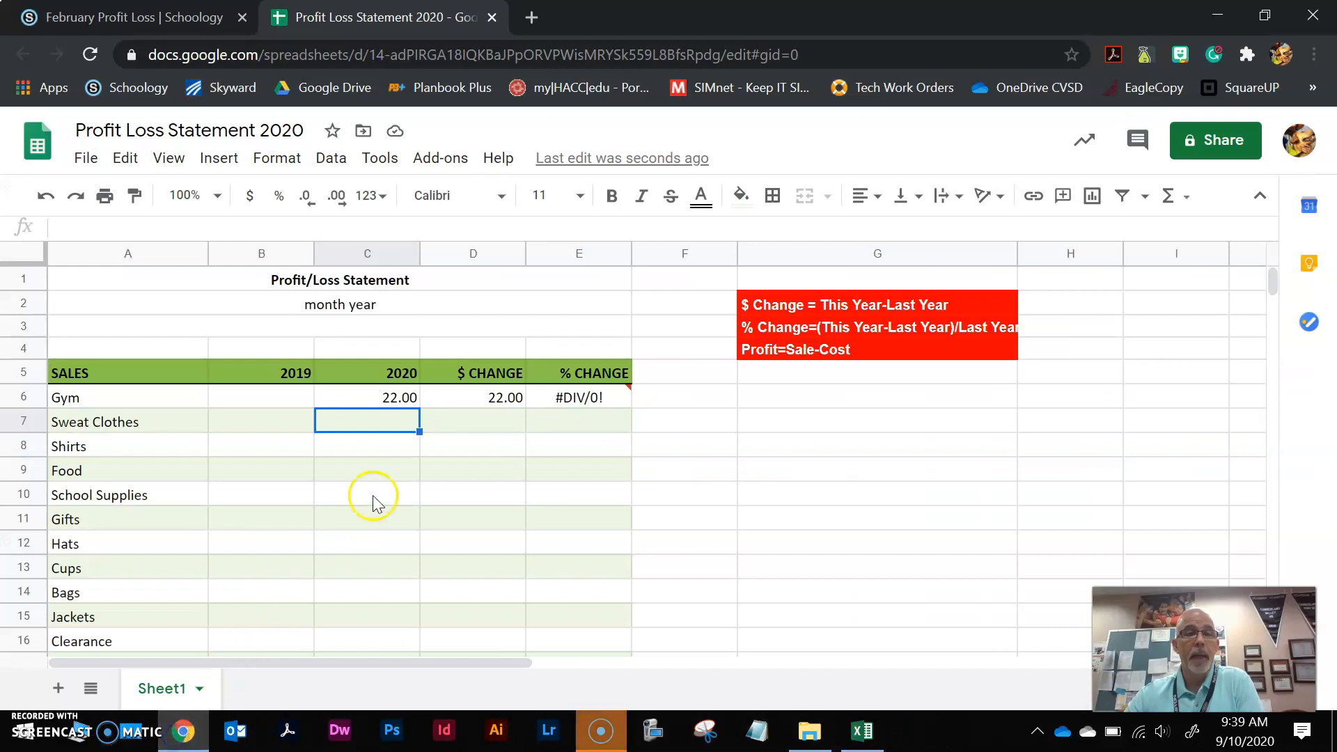
{"action": "type", "text": "196"}
{"action": "key", "text": "Return"}
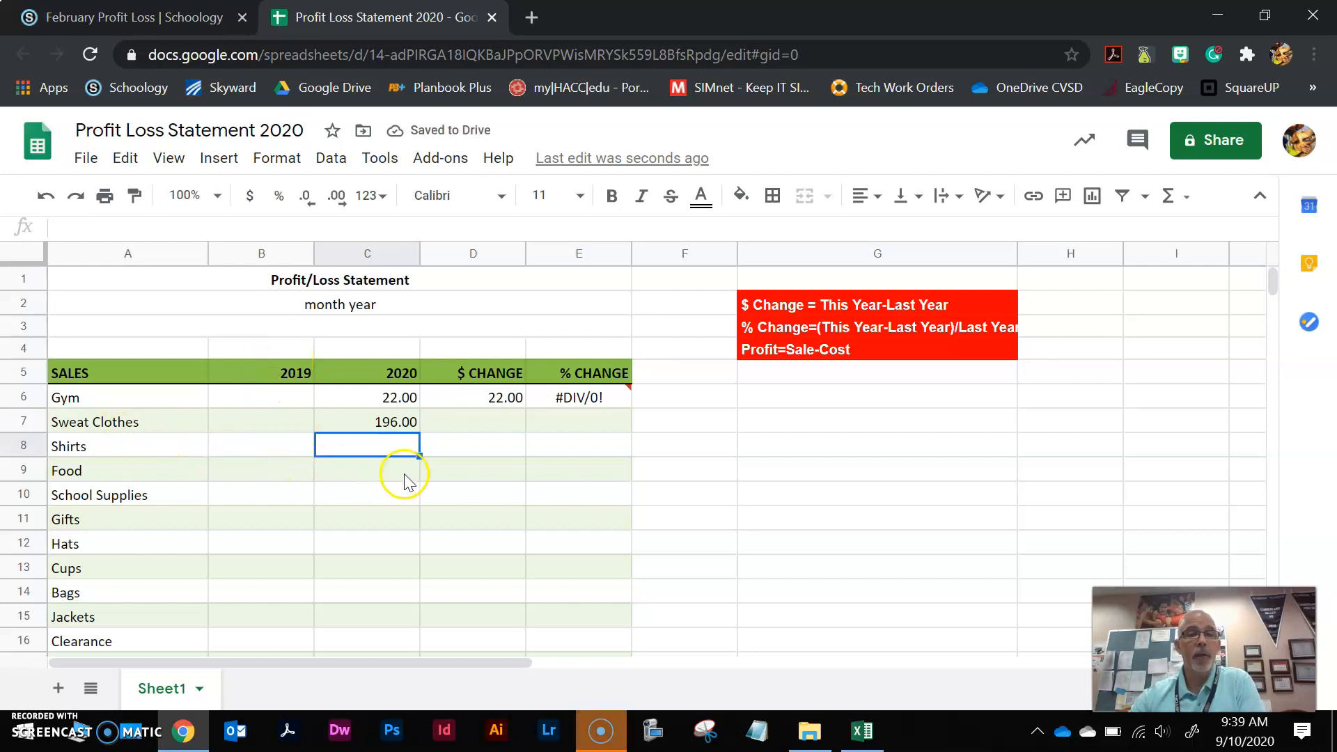
Step: Sum the filtered sweat items' Total Cost in Excel and enter 132.40 as the 2020 Sweat Clothes cost in the Chrome statement
{"action": "scroll", "coordinate": [396, 470], "scroll_direction": "down", "scroll_amount": 4}
{"action": "left_click", "coordinate": [379, 574]}
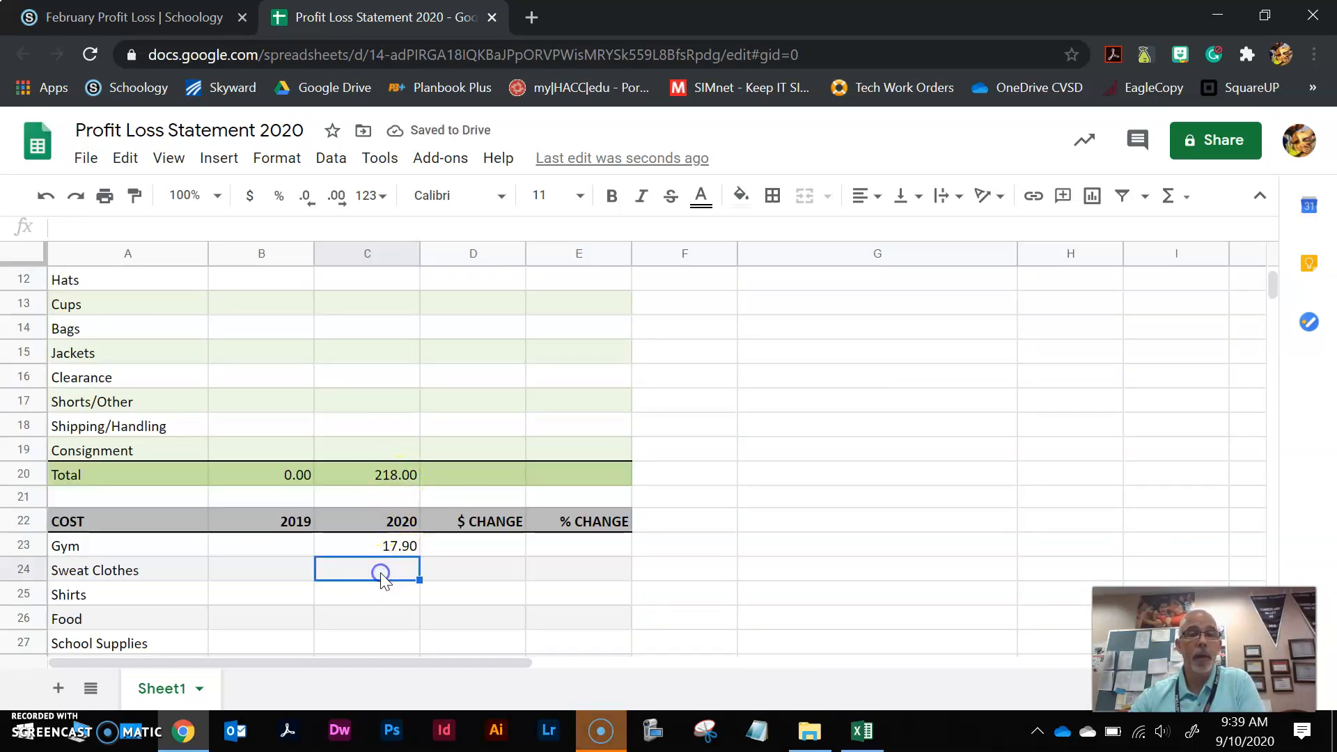
{"action": "left_click", "coordinate": [863, 731]}
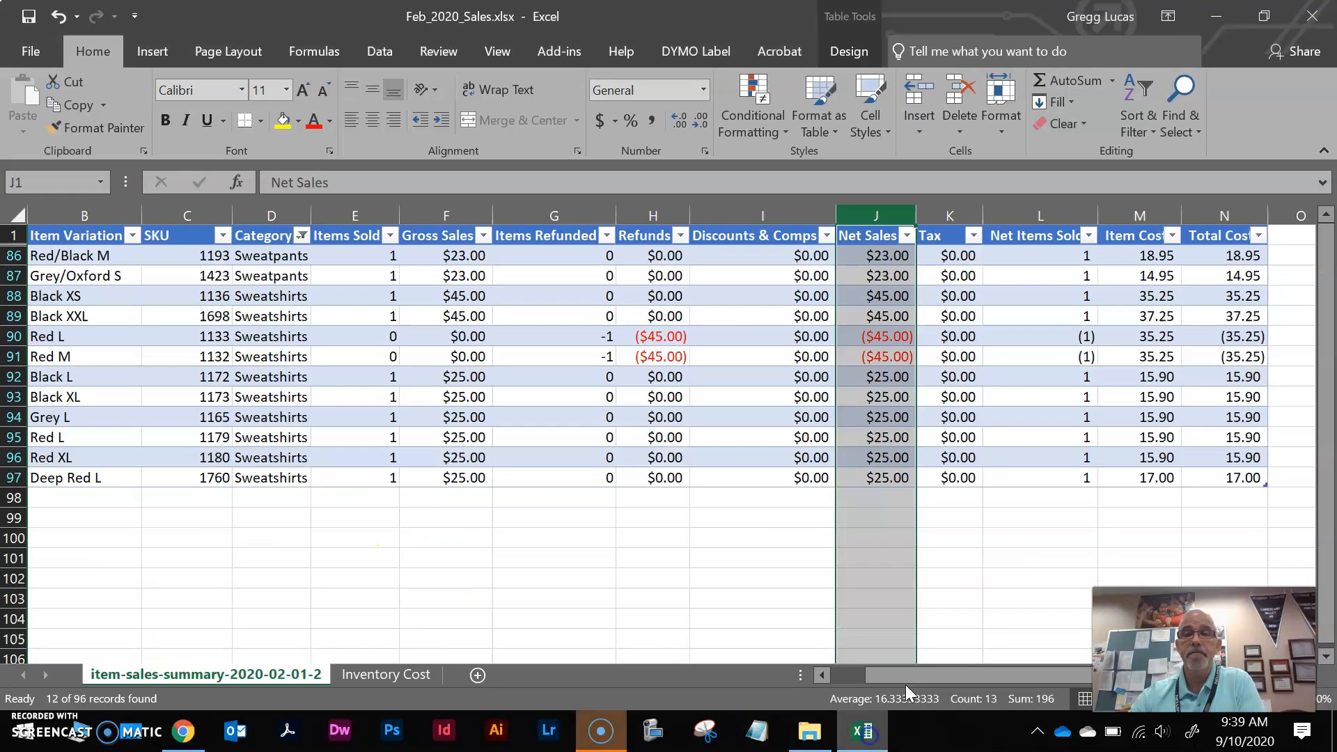
{"action": "left_click", "coordinate": [1225, 215]}
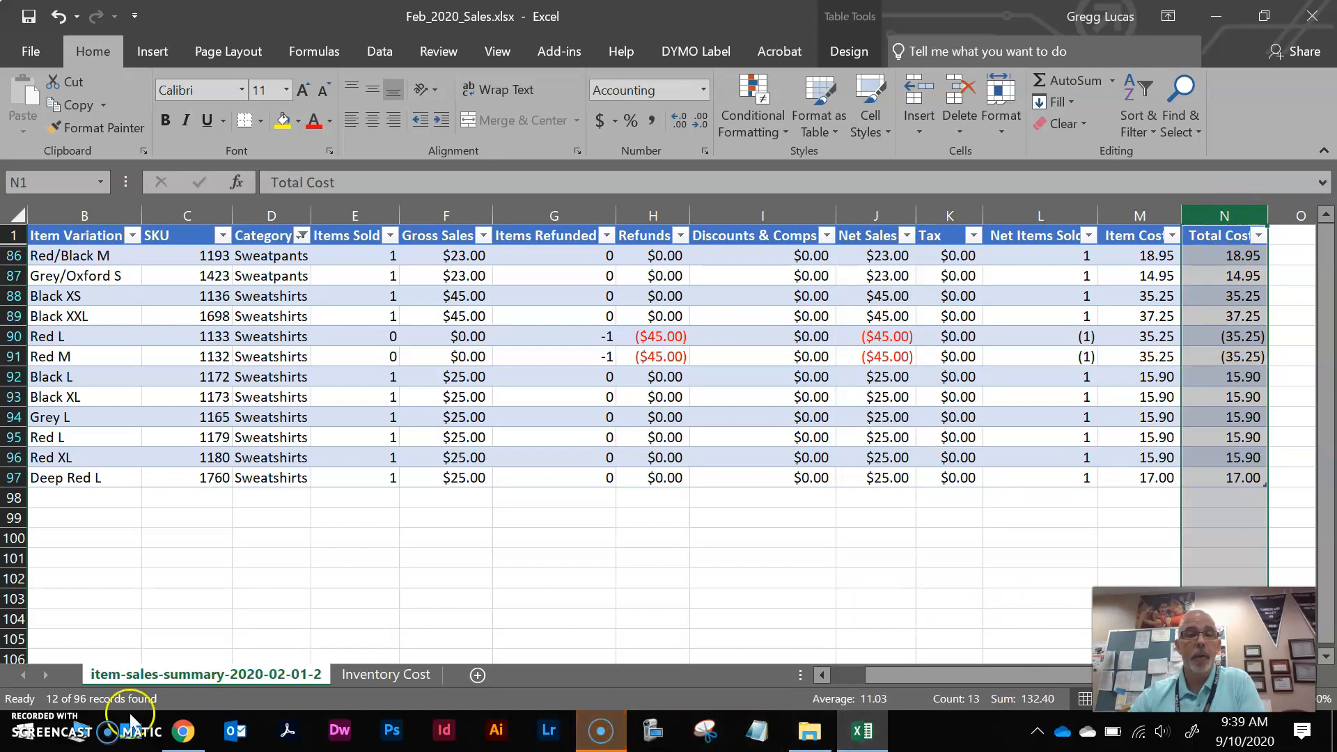
{"action": "left_click", "coordinate": [182, 731]}
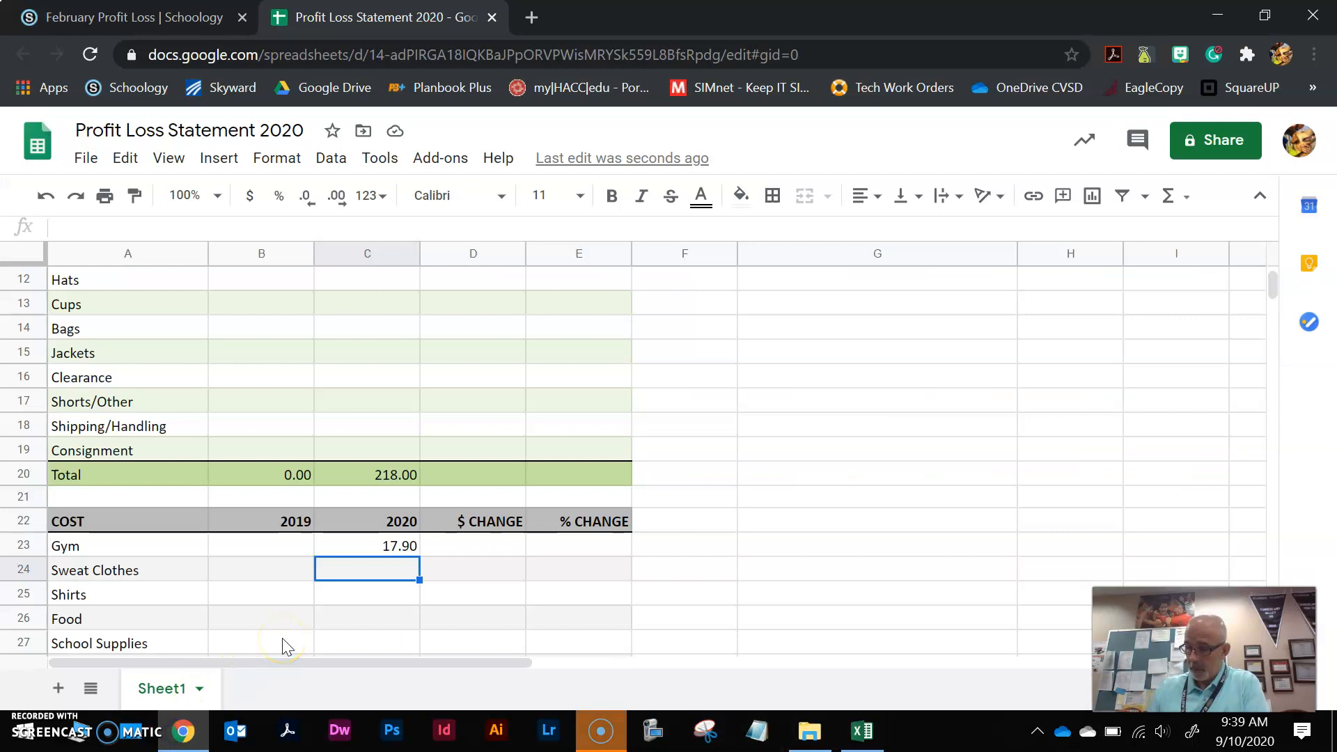
{"action": "type", "text": "132.40"}
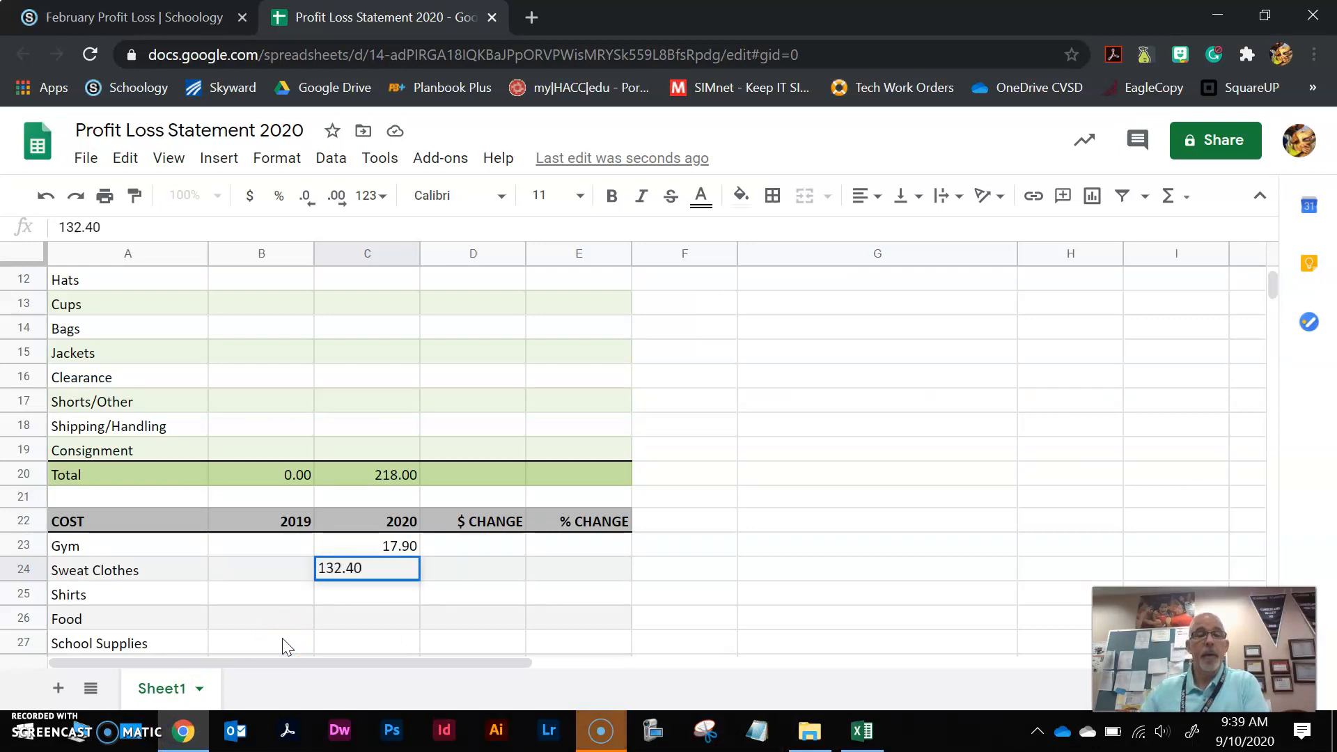
{"action": "left_click", "coordinate": [821, 521]}
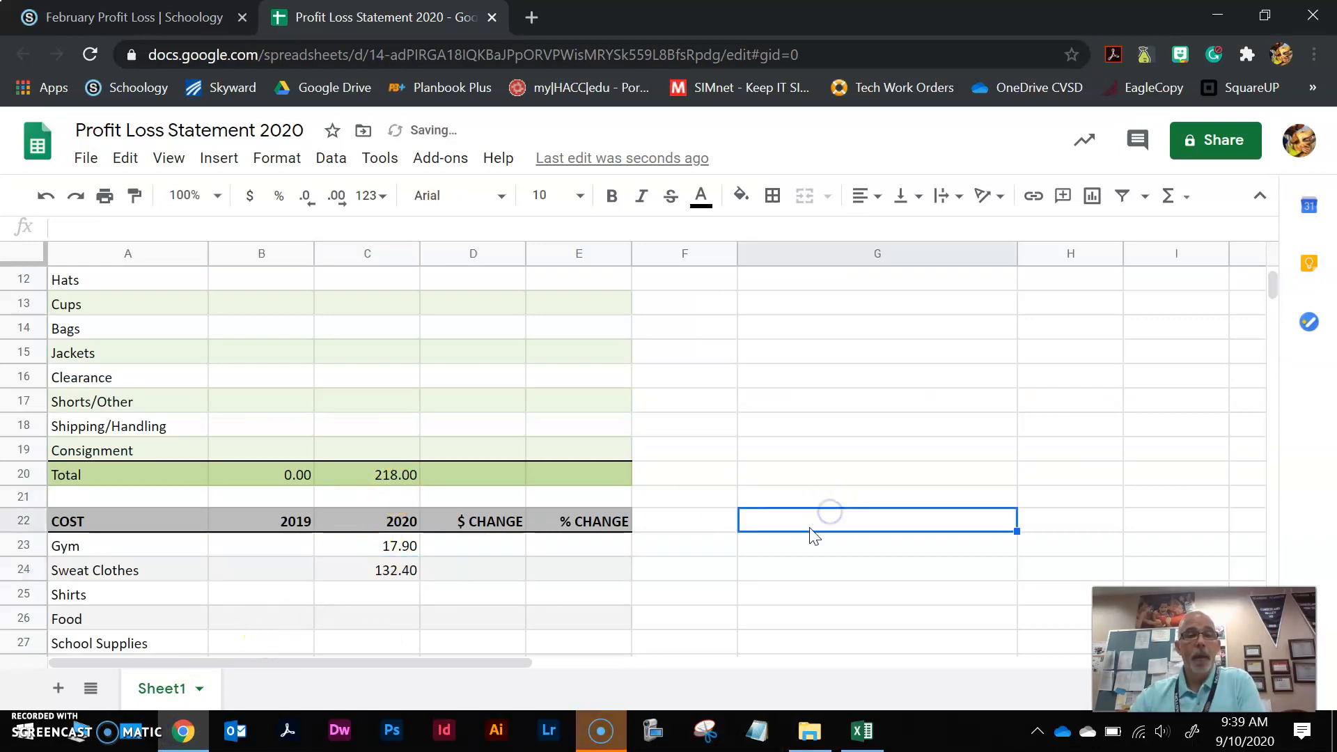
Step: Inspect the 2020 Sales total formula and the range of category cells it adds up
{"action": "scroll", "coordinate": [696, 519], "scroll_direction": "up", "scroll_amount": 3}
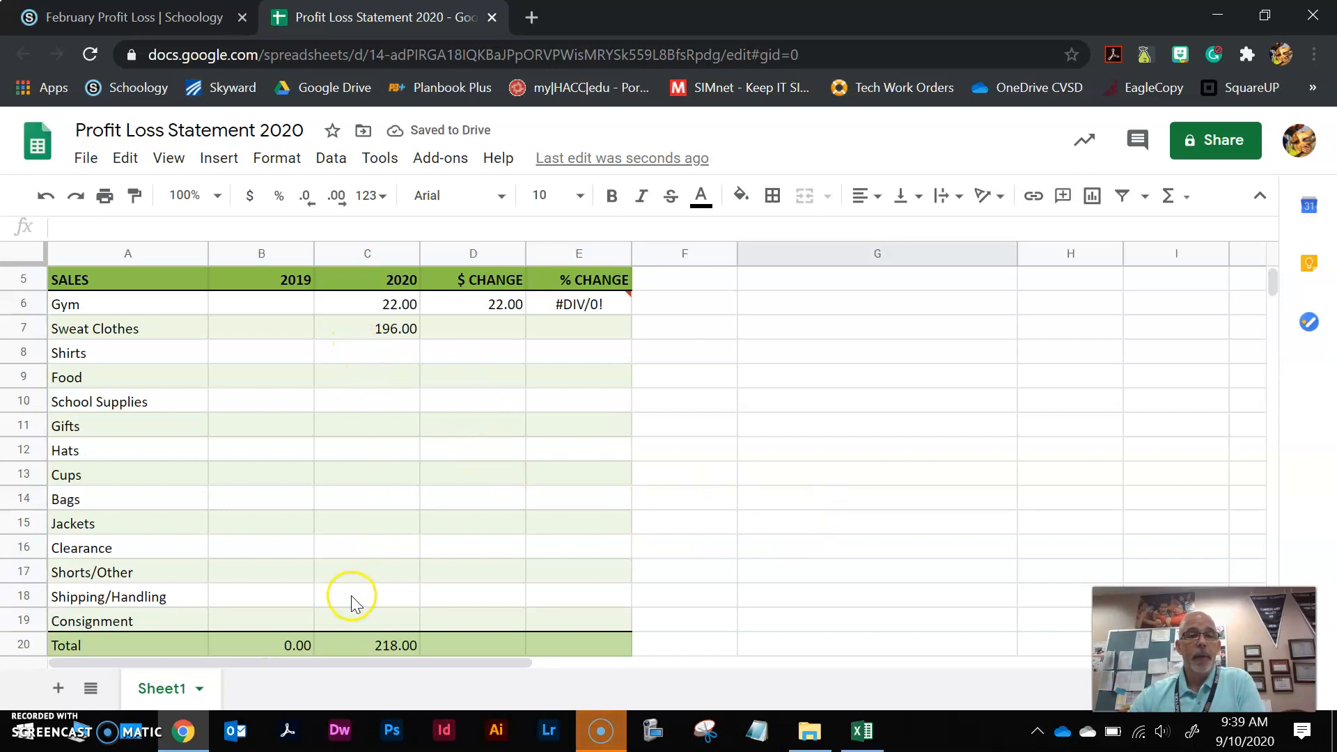
{"action": "scroll", "coordinate": [355, 592], "scroll_direction": "down", "scroll_amount": 1}
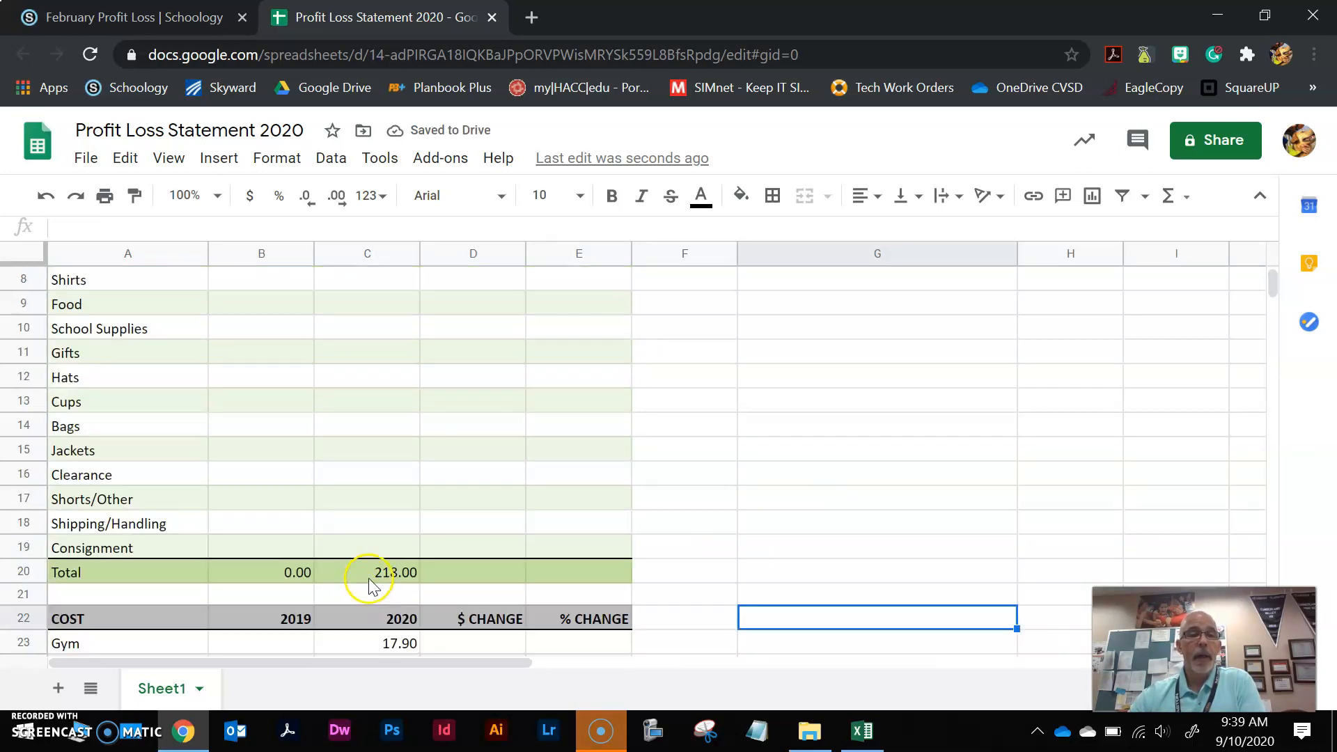
{"action": "left_click", "coordinate": [369, 572]}
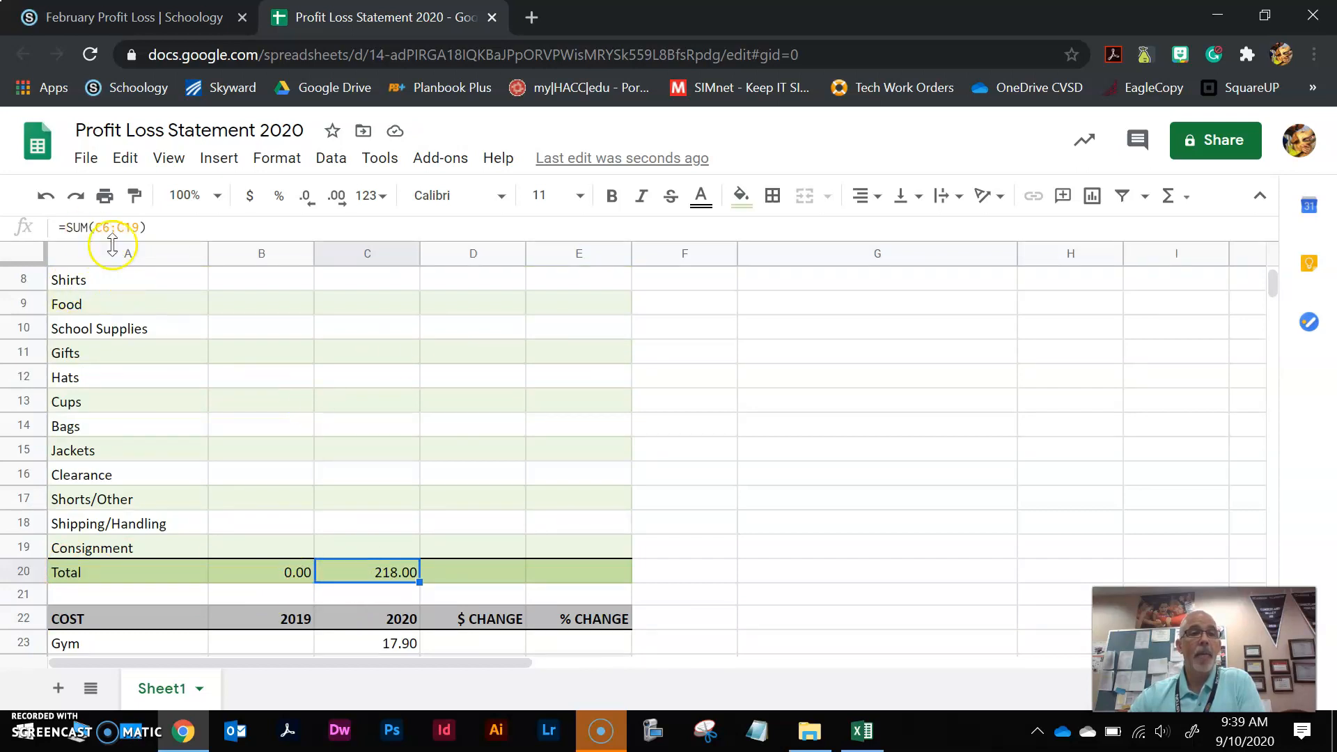
{"action": "scroll", "coordinate": [411, 369], "scroll_direction": "up", "scroll_amount": 3}
{"action": "left_click_drag", "start_coordinate": [377, 397], "coordinate": [365, 502]}
{"action": "left_click", "coordinate": [369, 525]}
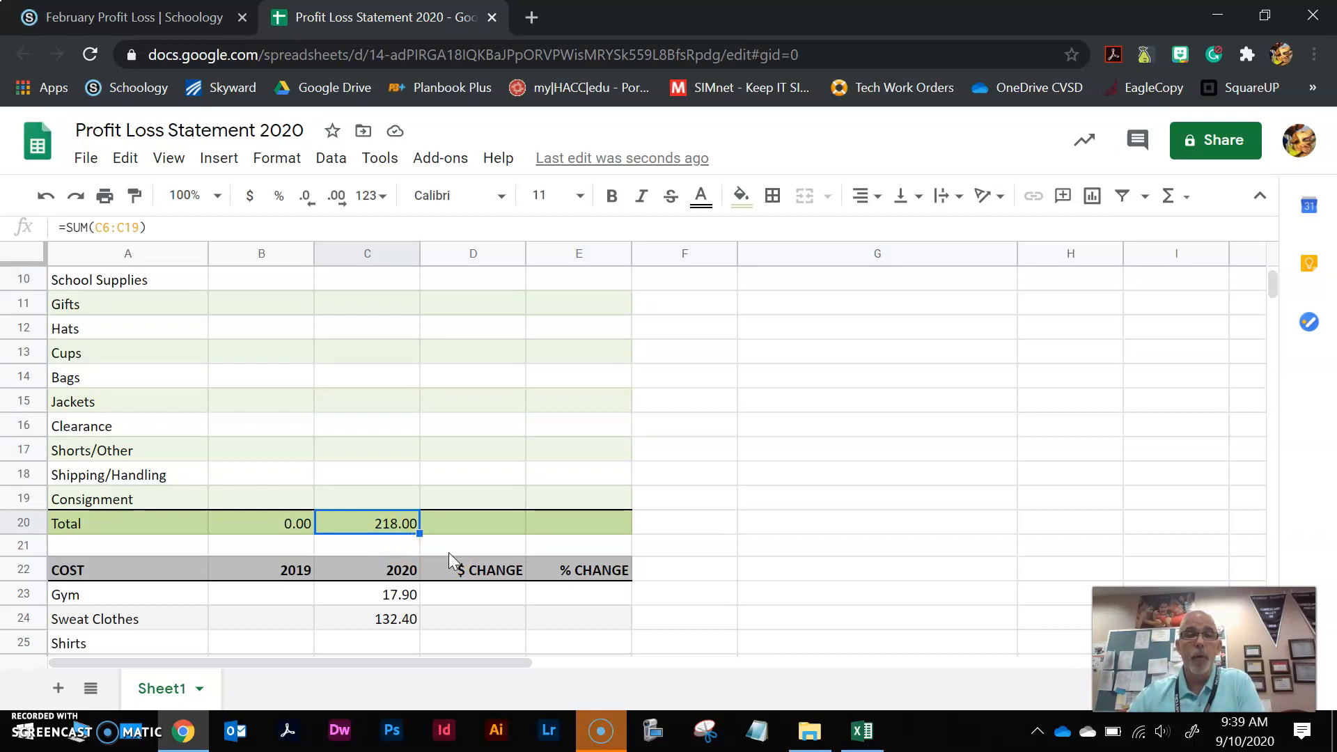
Step: Switch to Excel, show all categories in the Category column again and check the sum of all Net Sales
{"action": "left_click", "coordinate": [854, 741]}
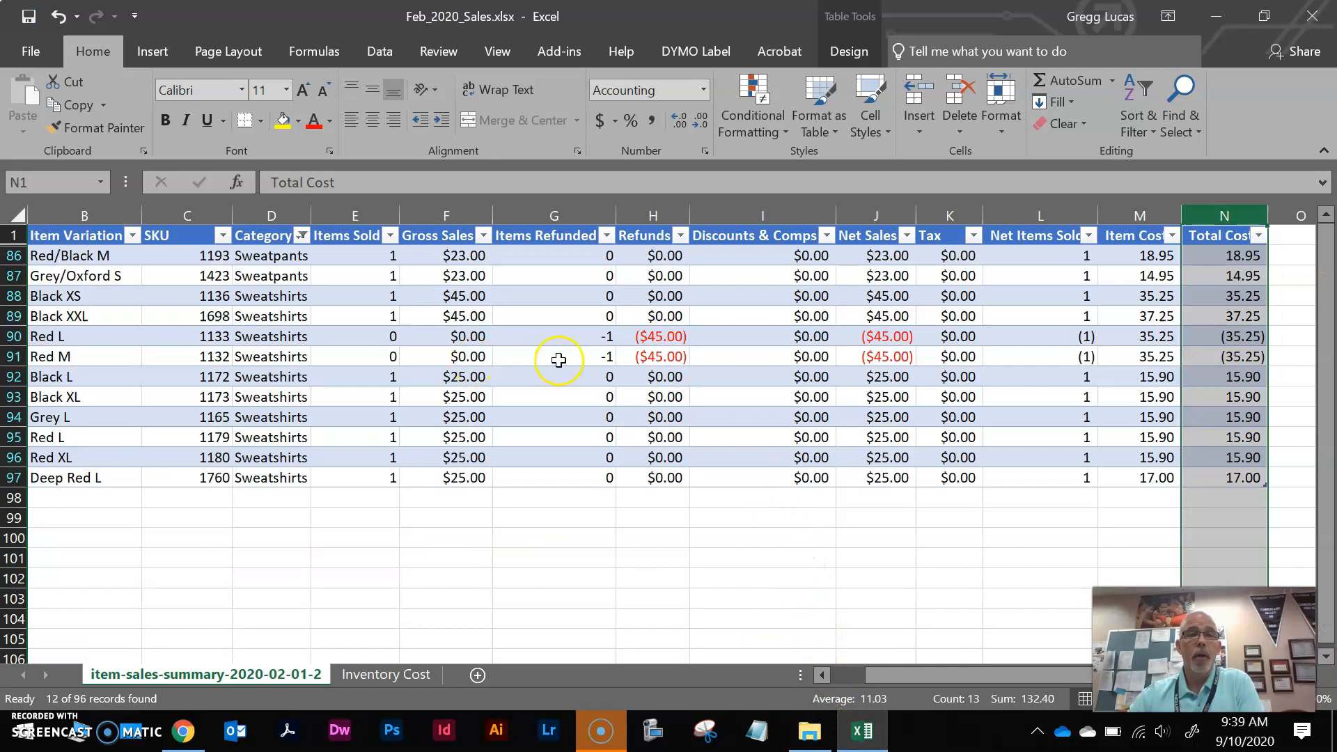
{"action": "left_click", "coordinate": [301, 236]}
{"action": "left_click", "coordinate": [87, 436]}
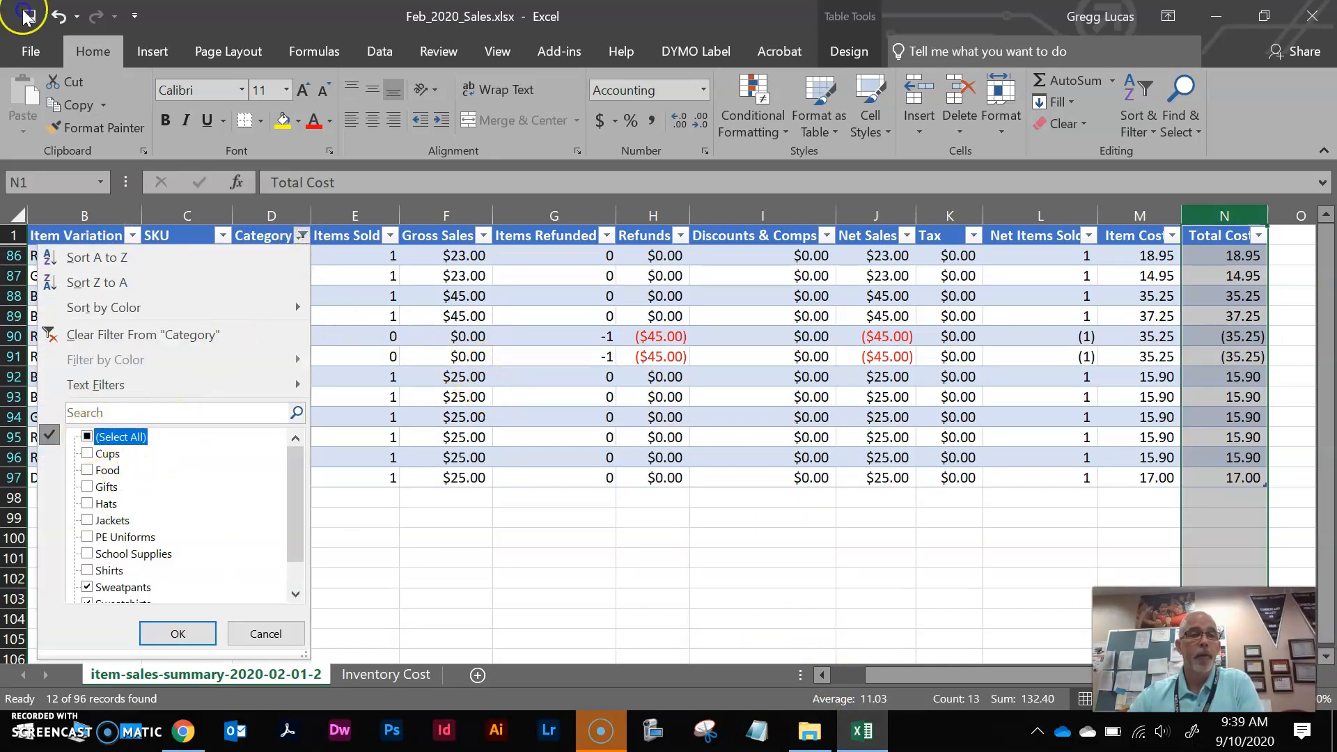
{"action": "left_click", "coordinate": [178, 633]}
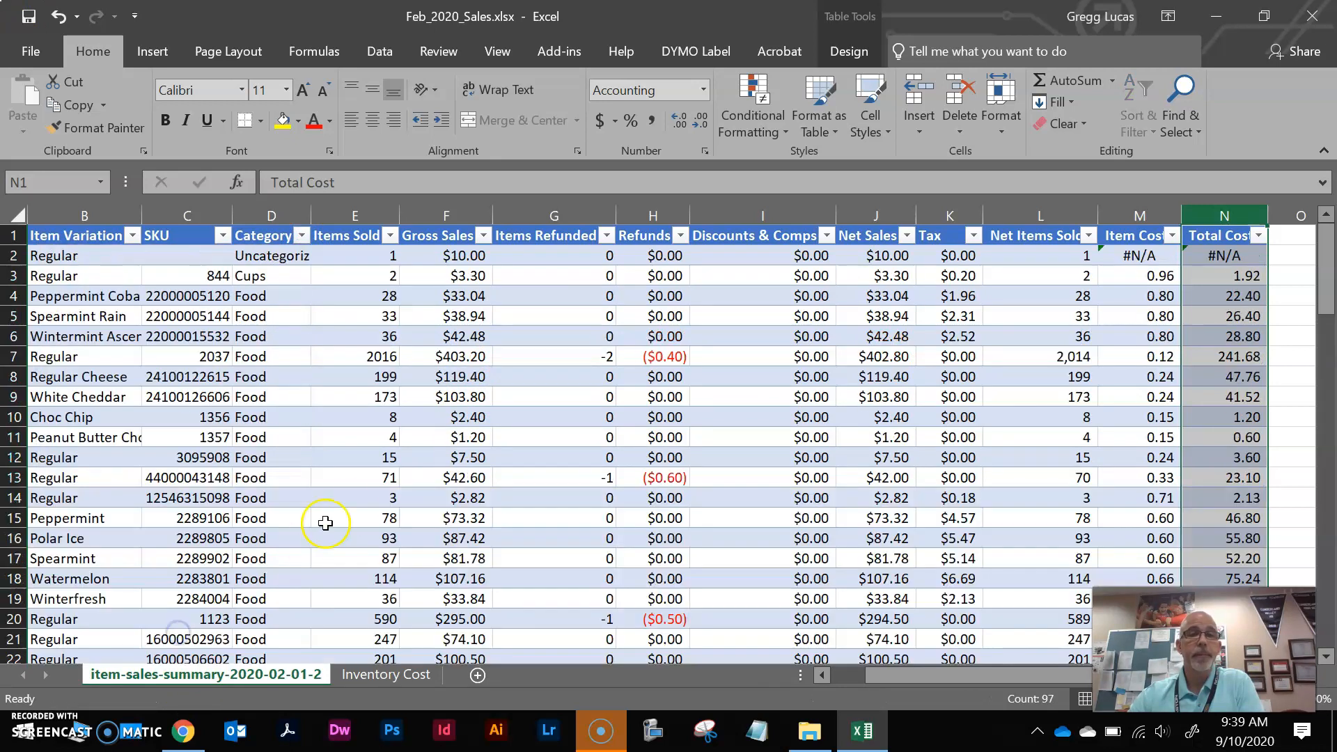
{"action": "left_click", "coordinate": [873, 213]}
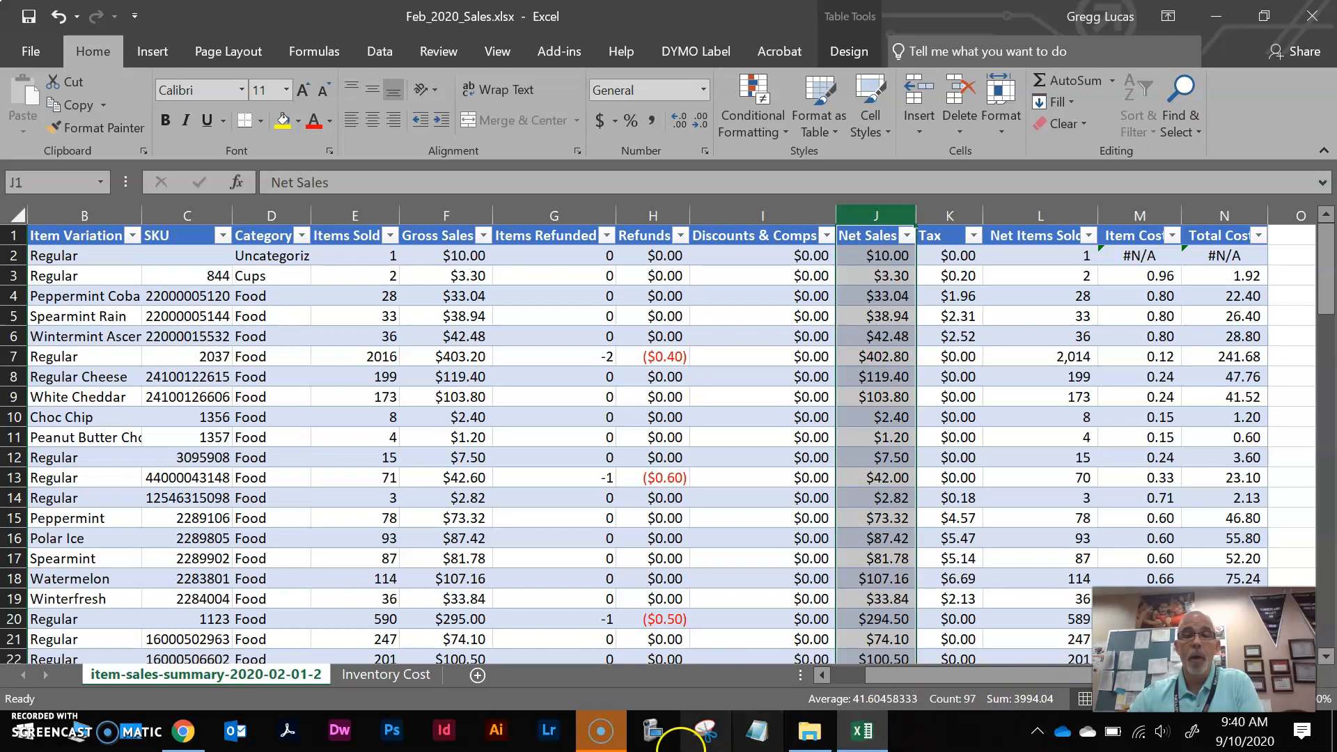
Step: Switch to Chrome, select the 2020 total cell in the Cost section and look over the cost entries and the 2020 Sales total
{"action": "left_click", "coordinate": [183, 731]}
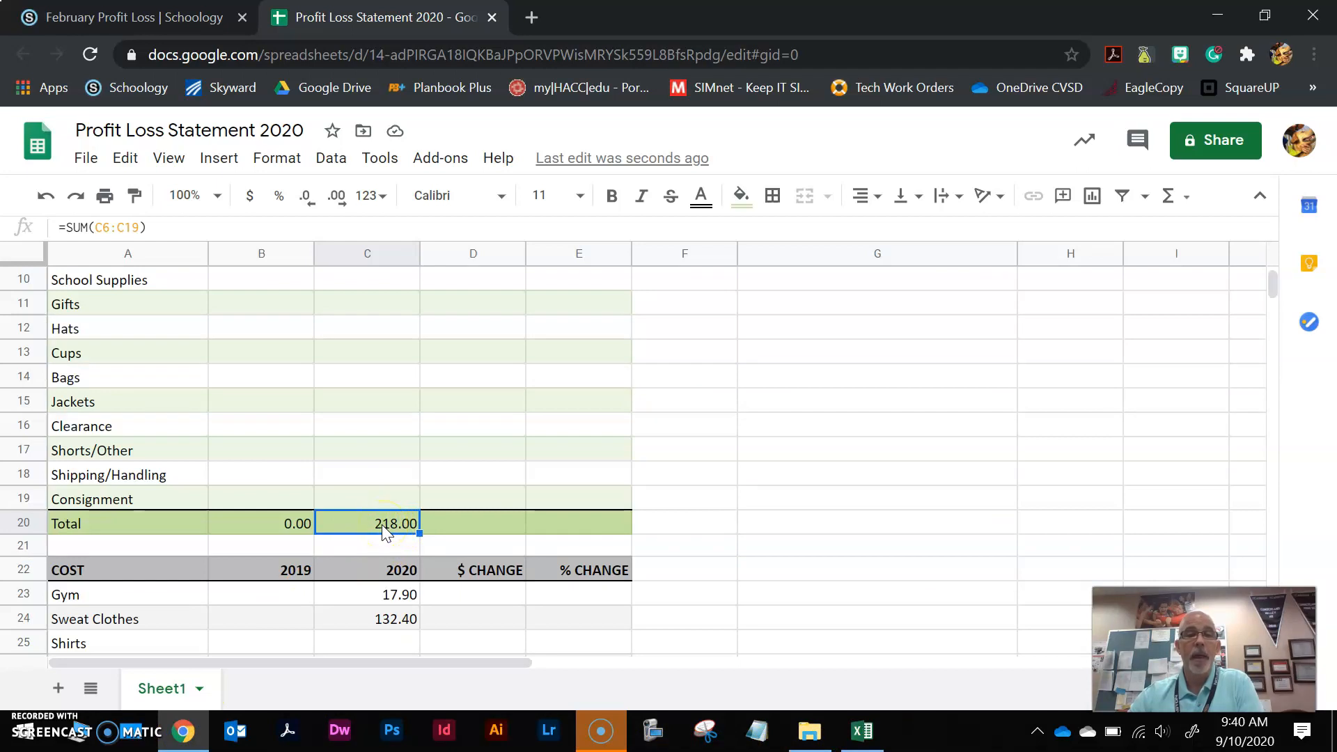
{"action": "scroll", "coordinate": [379, 533], "scroll_direction": "down", "scroll_amount": 5}
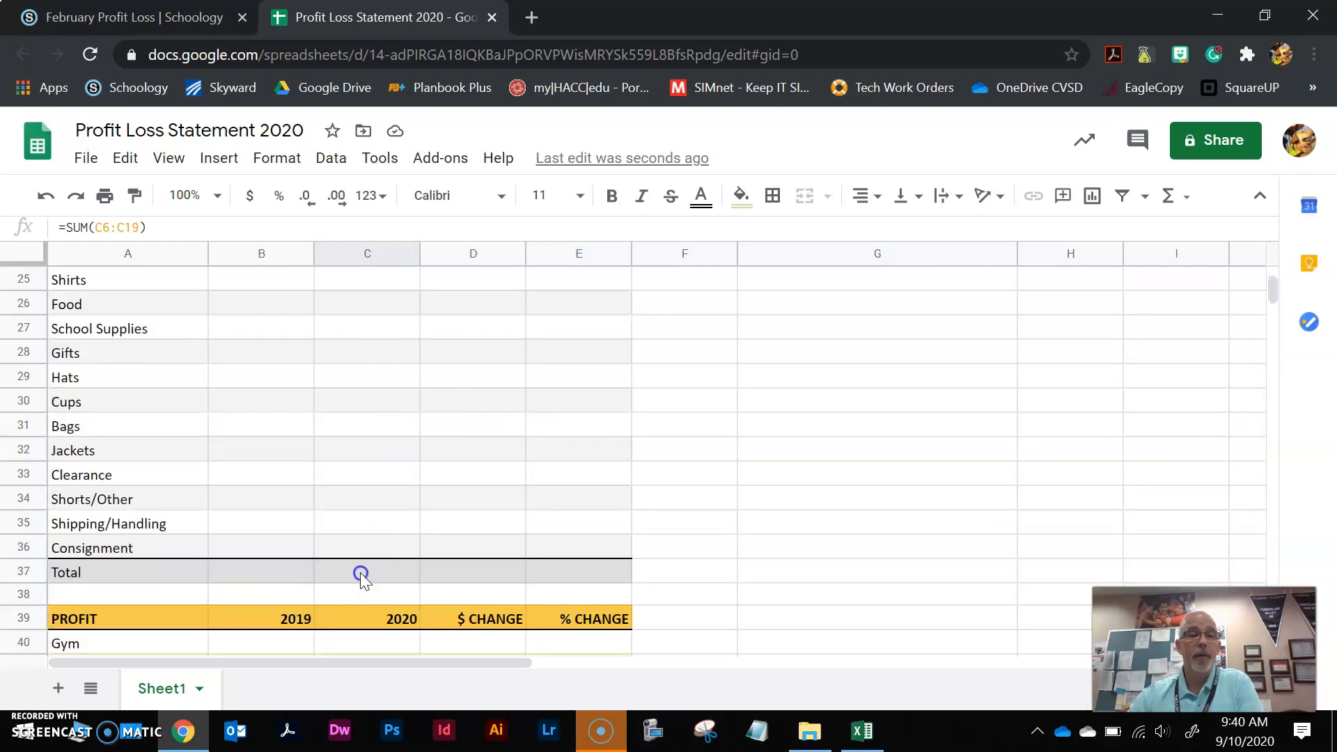
{"action": "left_click", "coordinate": [361, 572]}
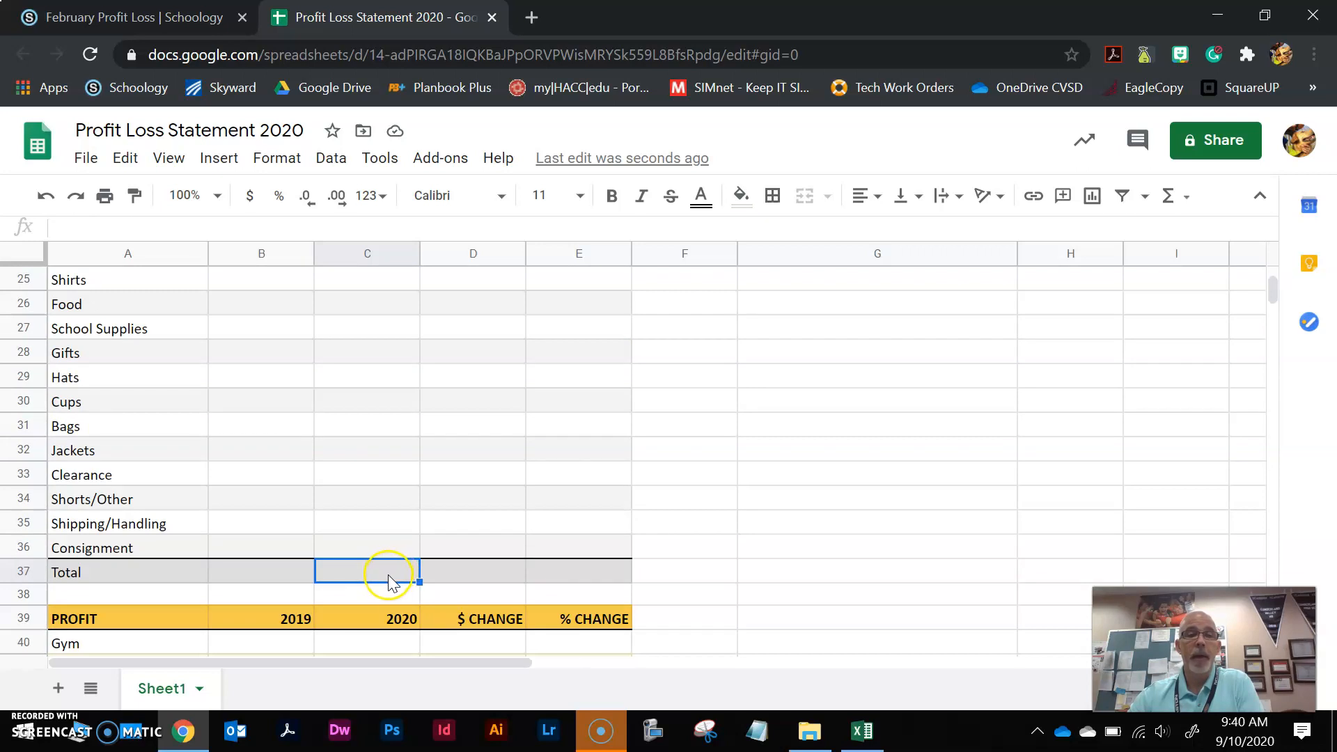
{"action": "scroll", "coordinate": [387, 557], "scroll_direction": "up", "scroll_amount": 4}
{"action": "scroll", "coordinate": [397, 613], "scroll_direction": "down", "scroll_amount": 1}
{"action": "scroll", "coordinate": [403, 640], "scroll_direction": "down", "scroll_amount": 3}
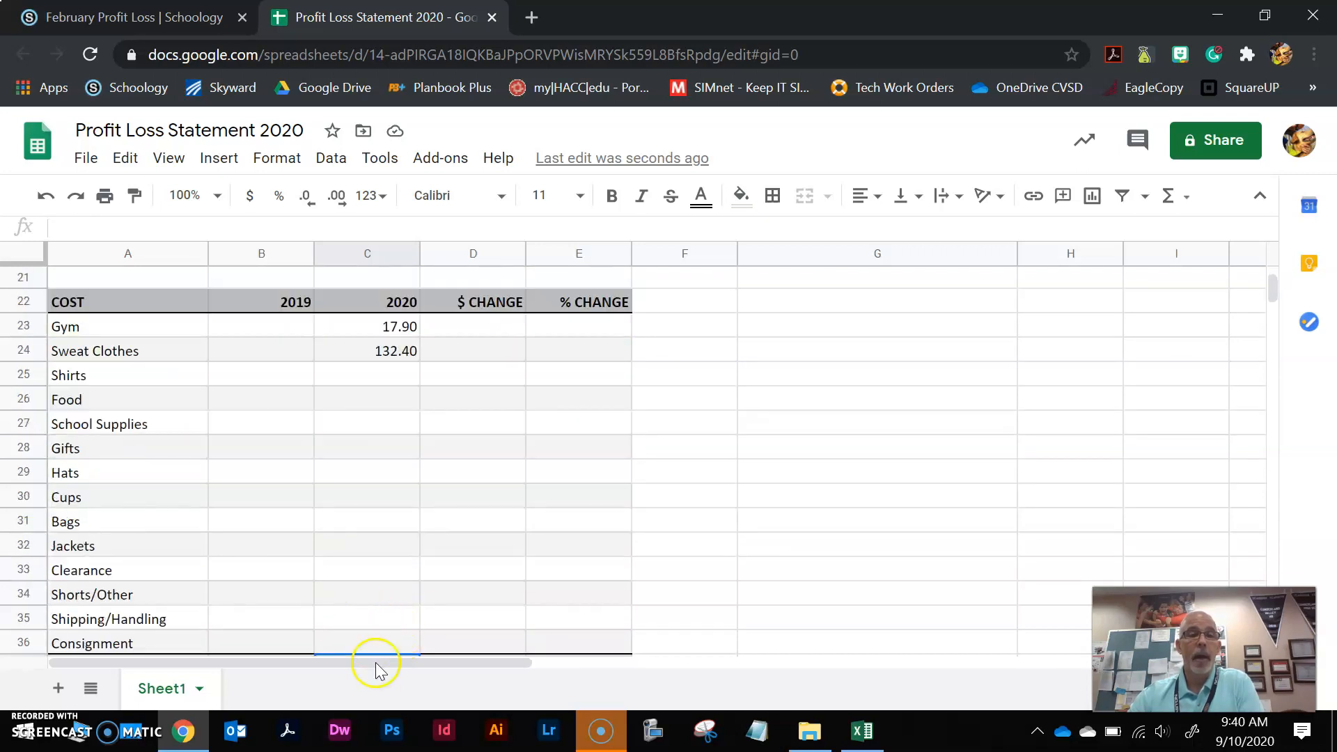
{"action": "scroll", "coordinate": [391, 596], "scroll_direction": "up", "scroll_amount": 4}
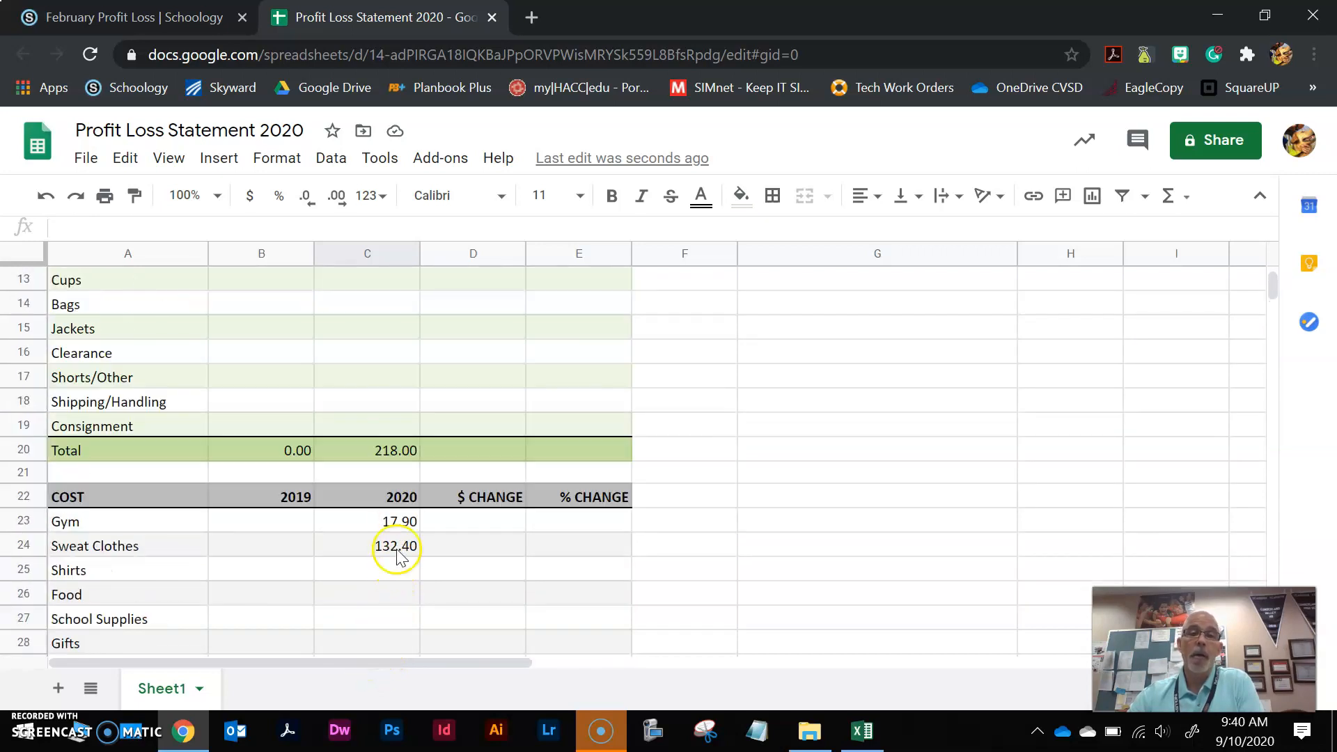
Step: Copy the 2020 Sales total formula into the 2020 Cost total cell so that it sums C23:C36
{"action": "left_click", "coordinate": [381, 452]}
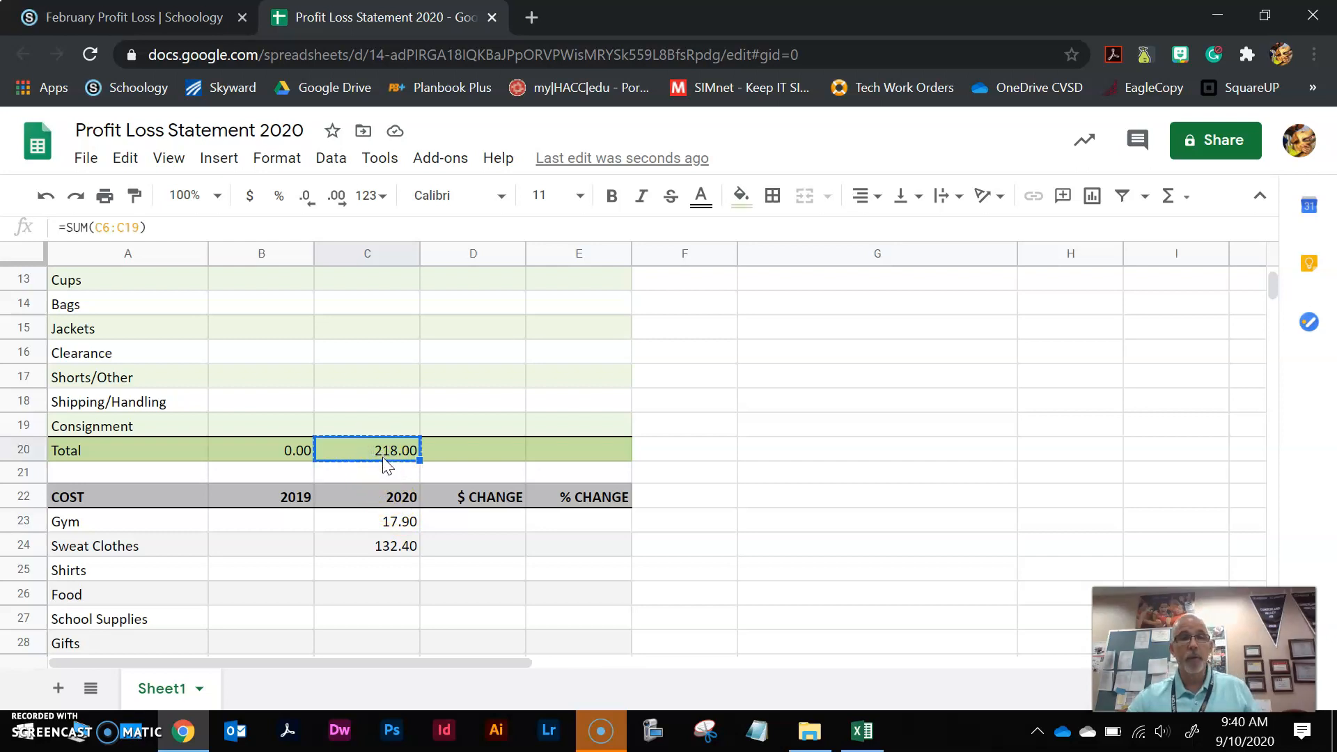
{"action": "scroll", "coordinate": [382, 466], "scroll_direction": "down", "scroll_amount": 6}
{"action": "left_click", "coordinate": [373, 500]}
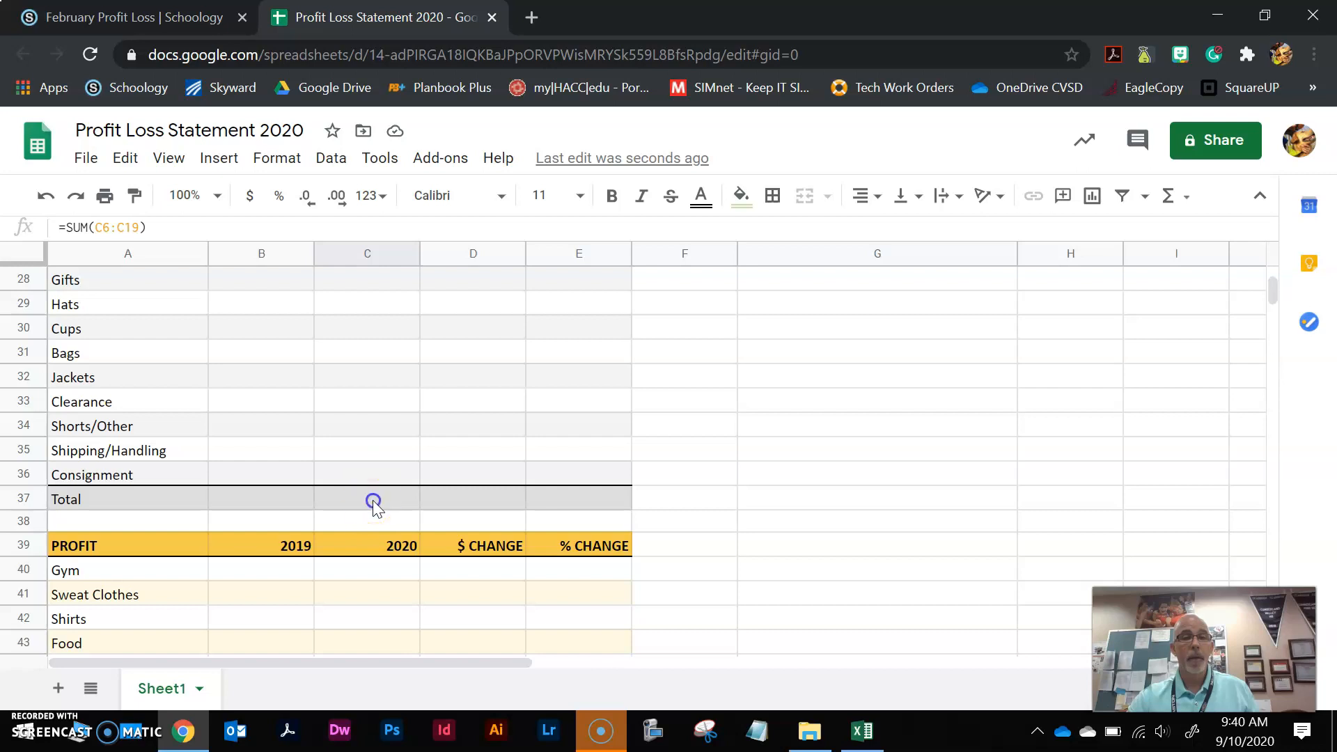
{"action": "type", "text": "=SUM(C23:C36)"}
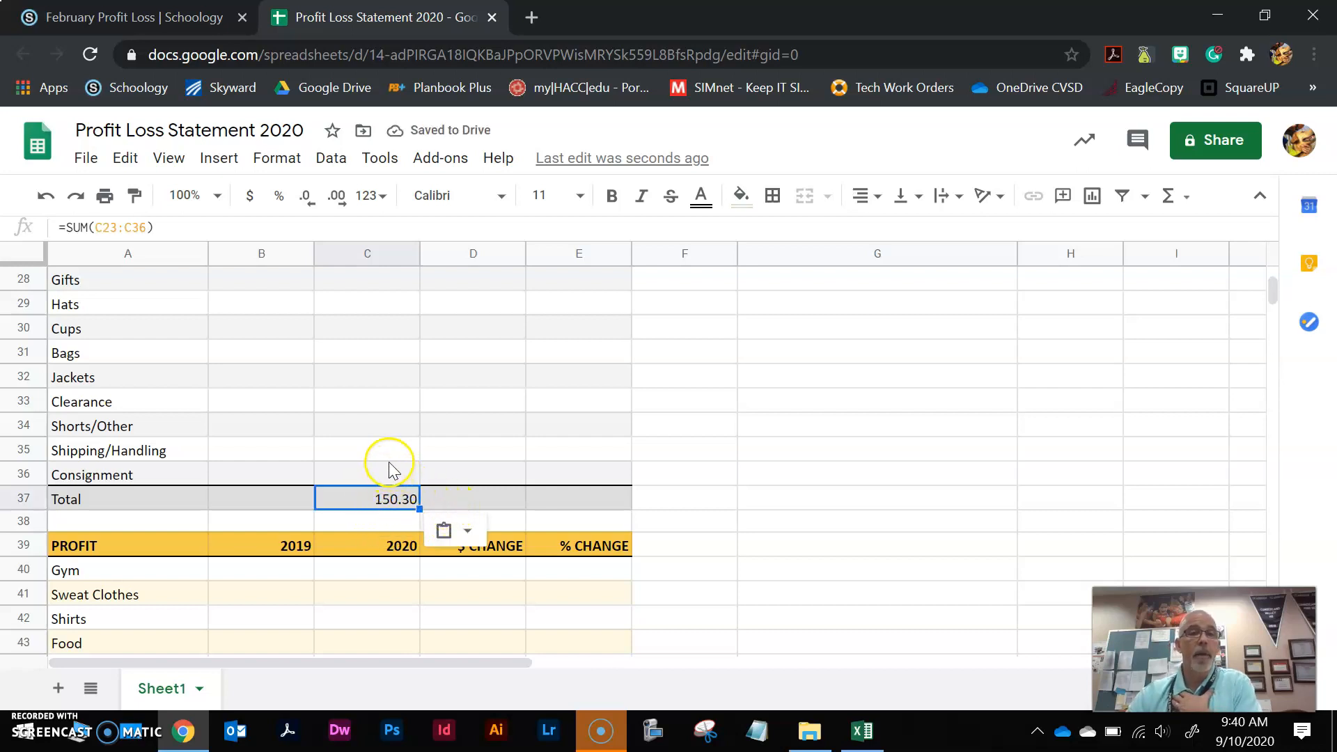
{"action": "scroll", "coordinate": [382, 475], "scroll_direction": "up", "scroll_amount": 3}
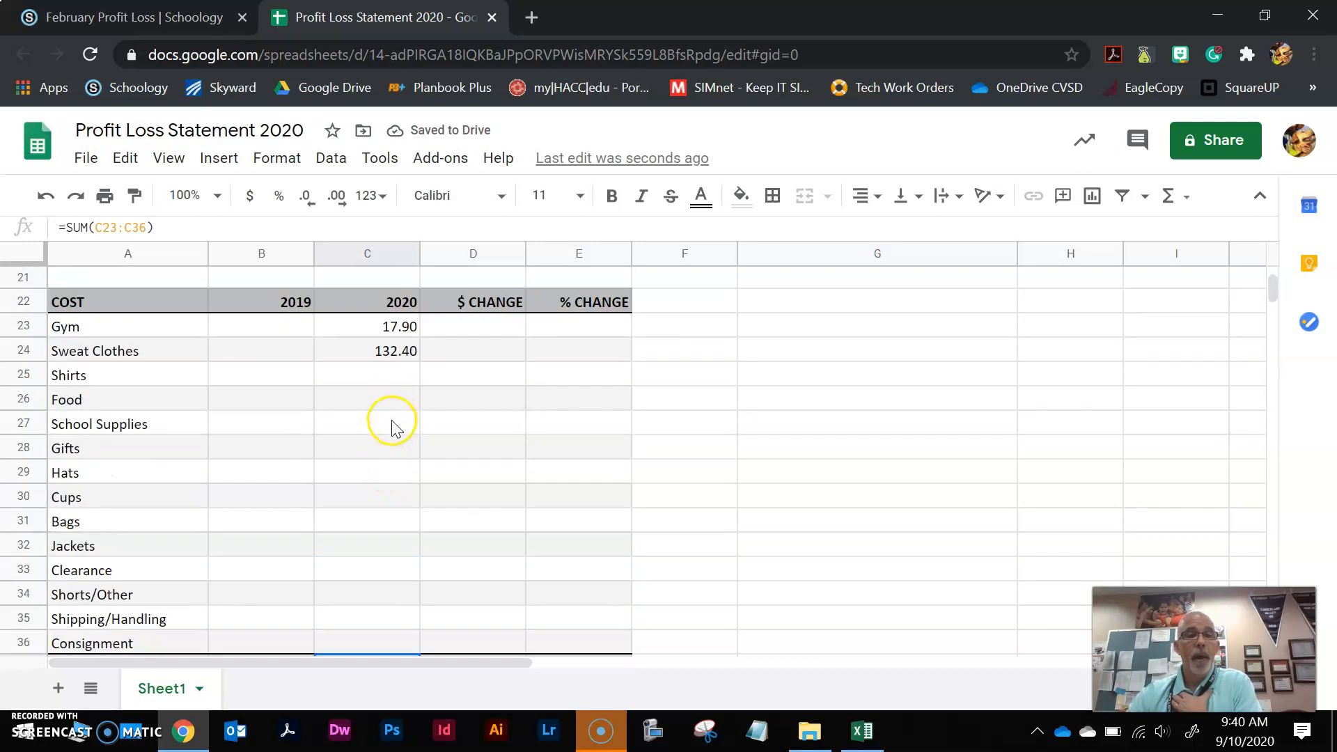
Step: Switch to Excel and check the sum of the Total Cost values from row 3 to row 97, leaving out the #N/A cell
{"action": "left_click", "coordinate": [862, 731]}
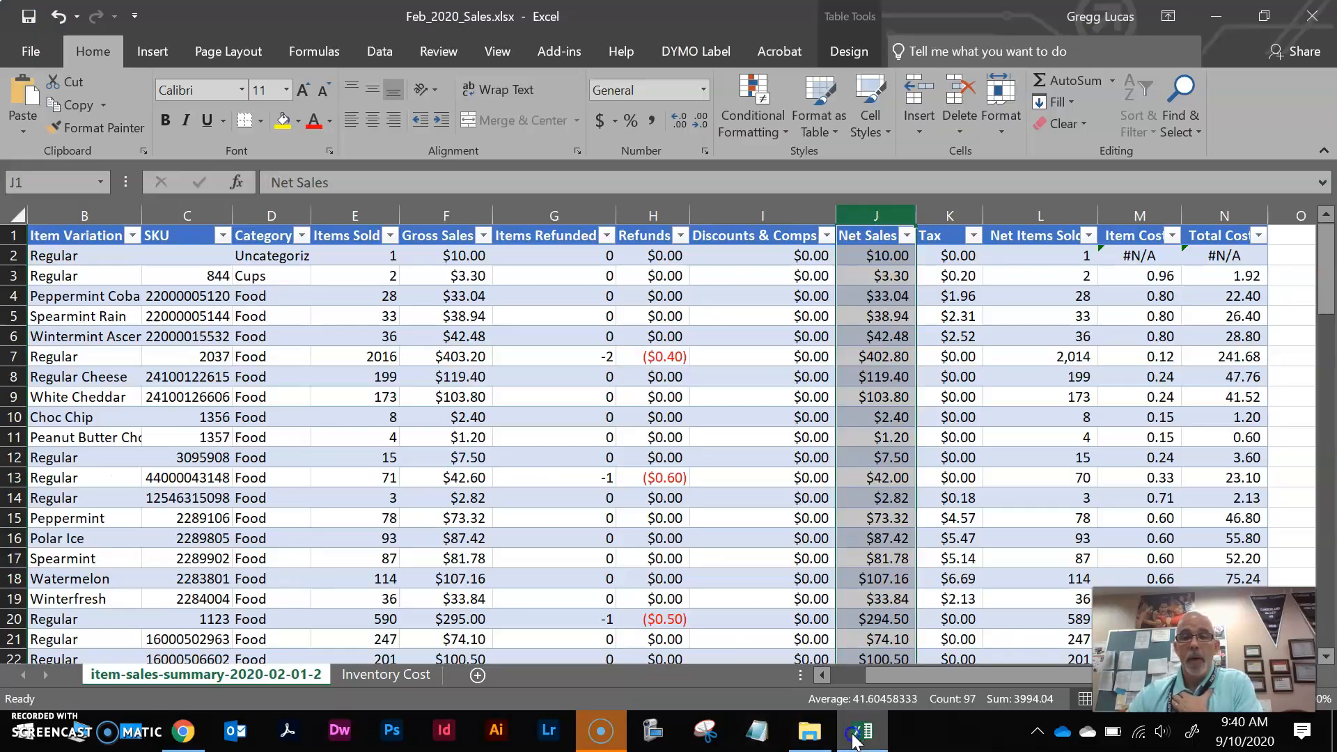
{"action": "left_click", "coordinate": [1225, 215]}
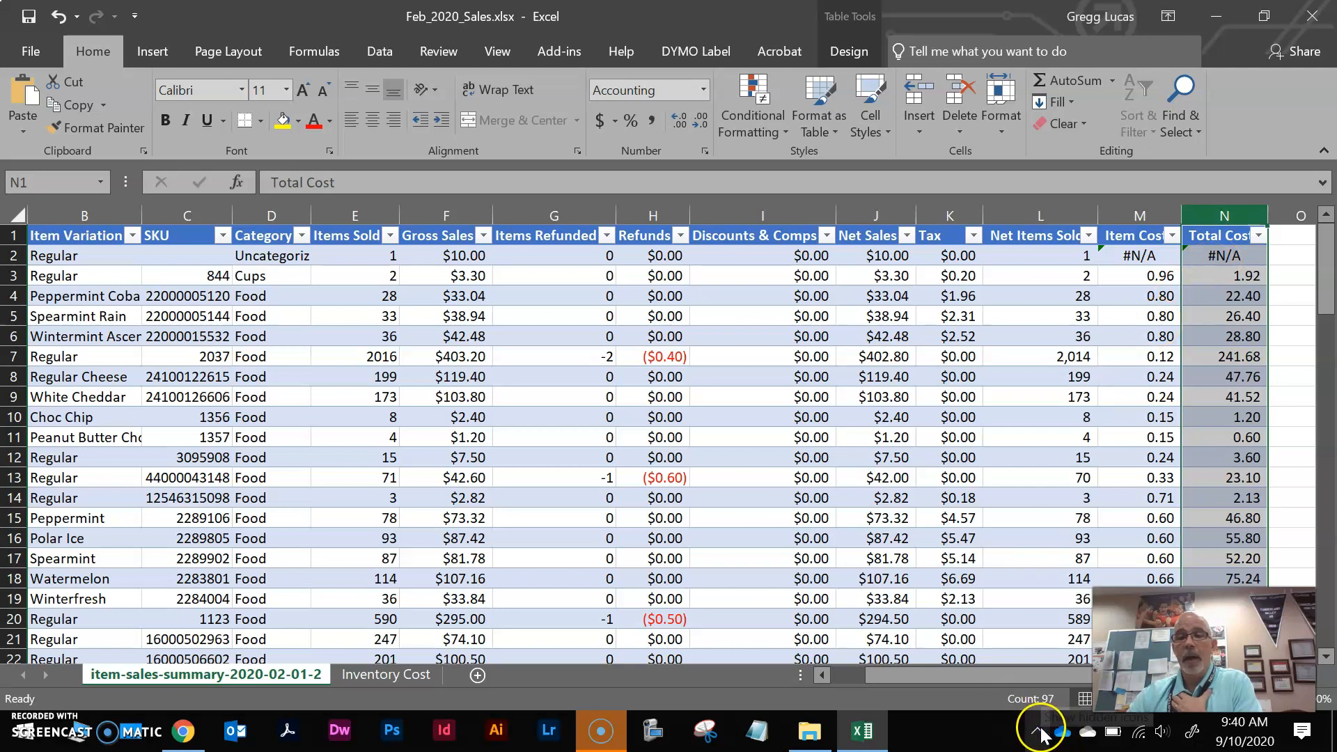
{"action": "left_click", "coordinate": [1244, 276]}
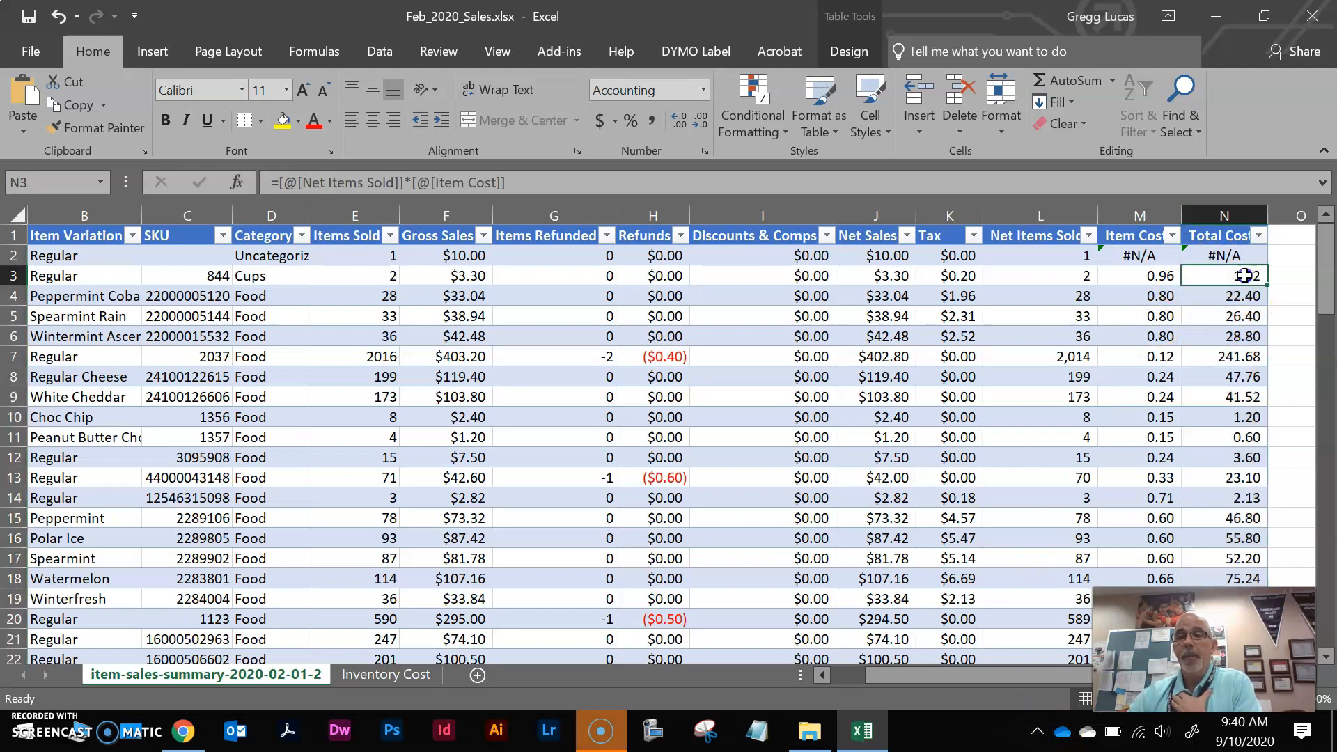
{"action": "left_click_drag", "start_coordinate": [1244, 278], "coordinate": [1245, 670]}
{"action": "left_click_drag", "start_coordinate": [1245, 620], "coordinate": [1245, 620]}
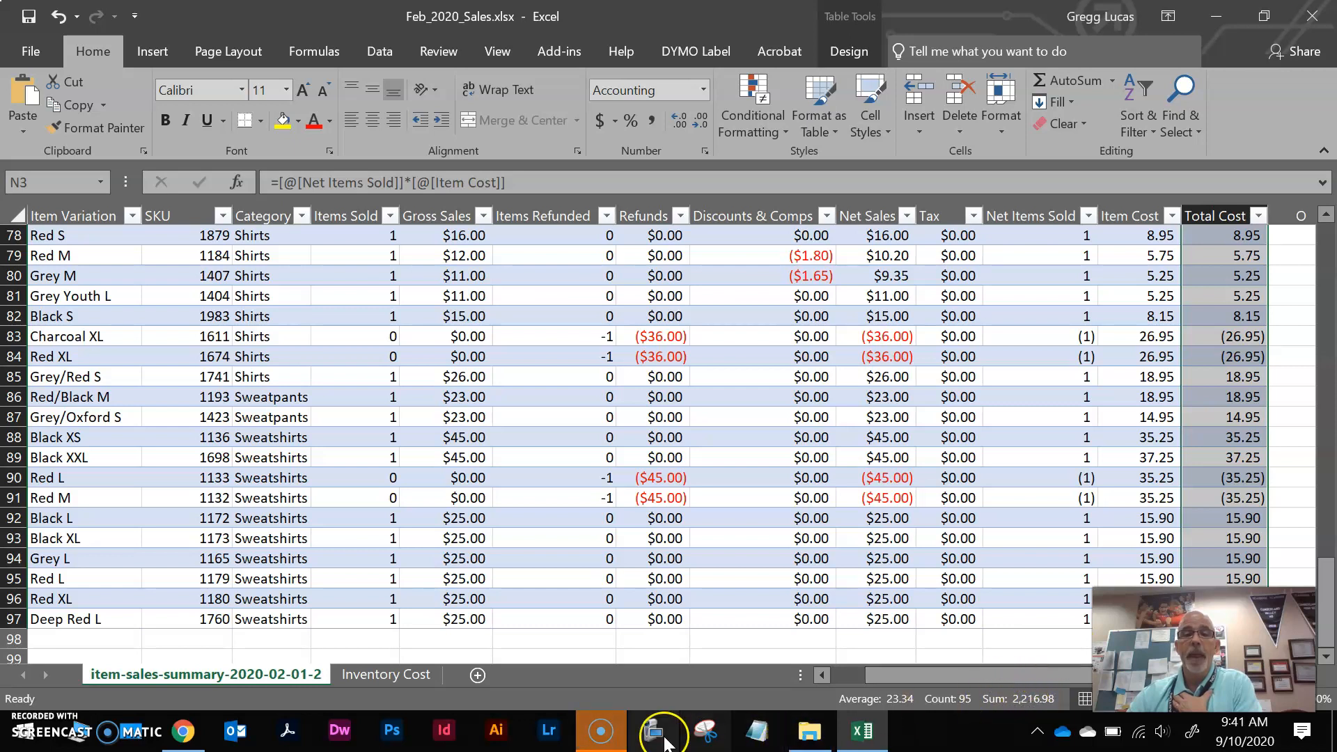
Step: Switch to Chrome and compare the 2020 Cost total and its entries with the 2020 Sales section
{"action": "left_click", "coordinate": [184, 731]}
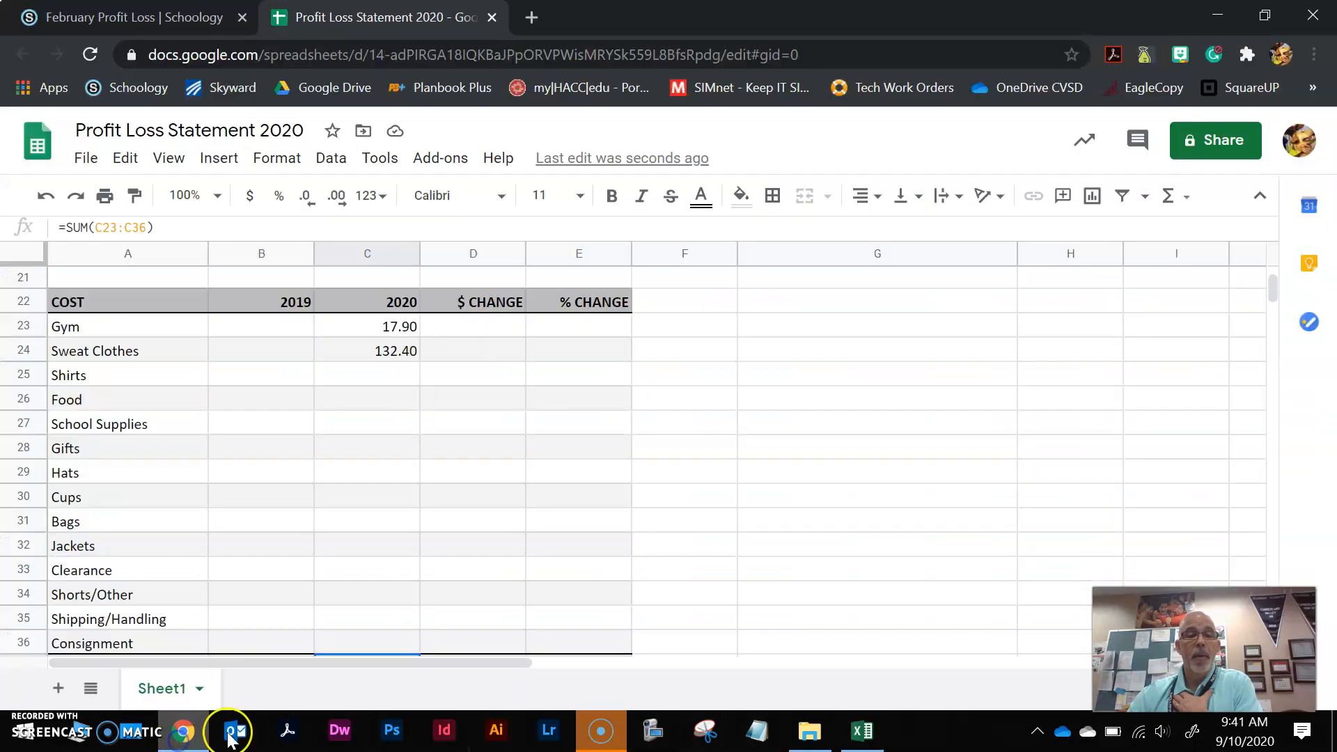
{"action": "scroll", "coordinate": [416, 672], "scroll_direction": "down", "scroll_amount": 1}
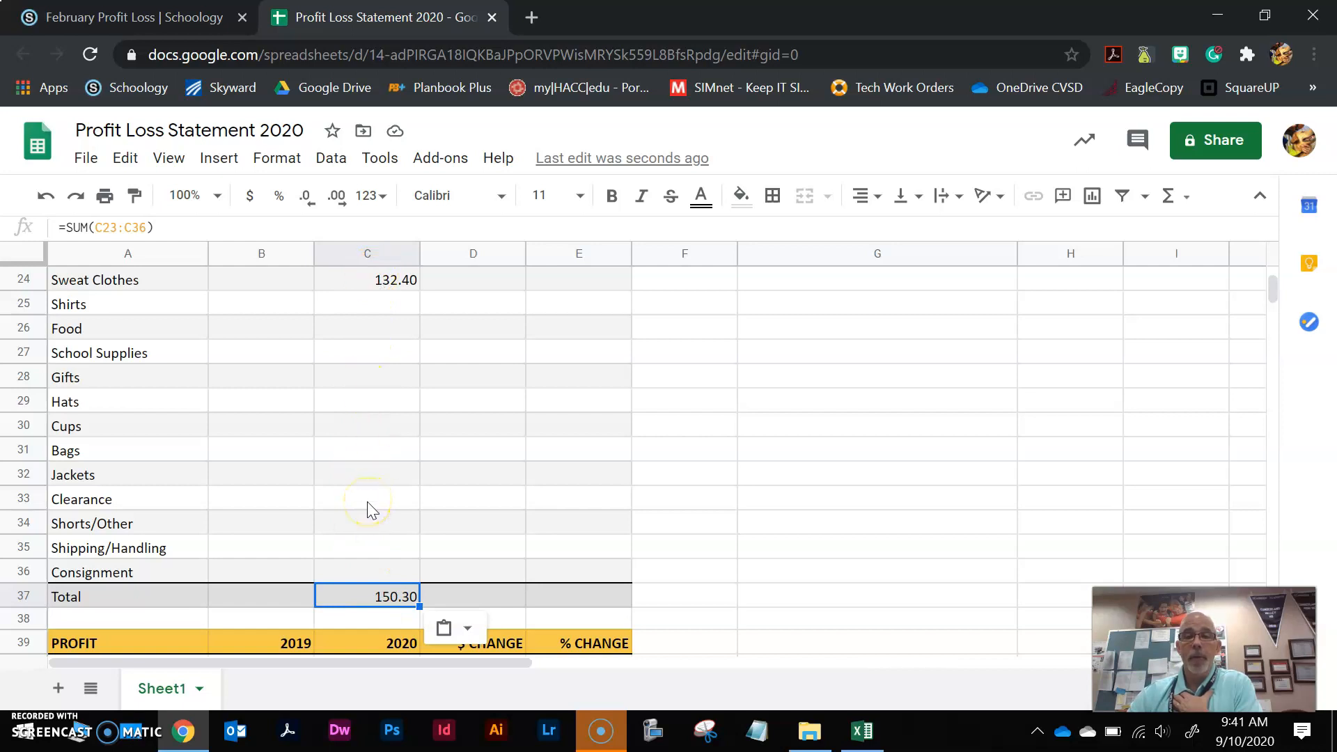
{"action": "scroll", "coordinate": [369, 512], "scroll_direction": "up", "scroll_amount": 5}
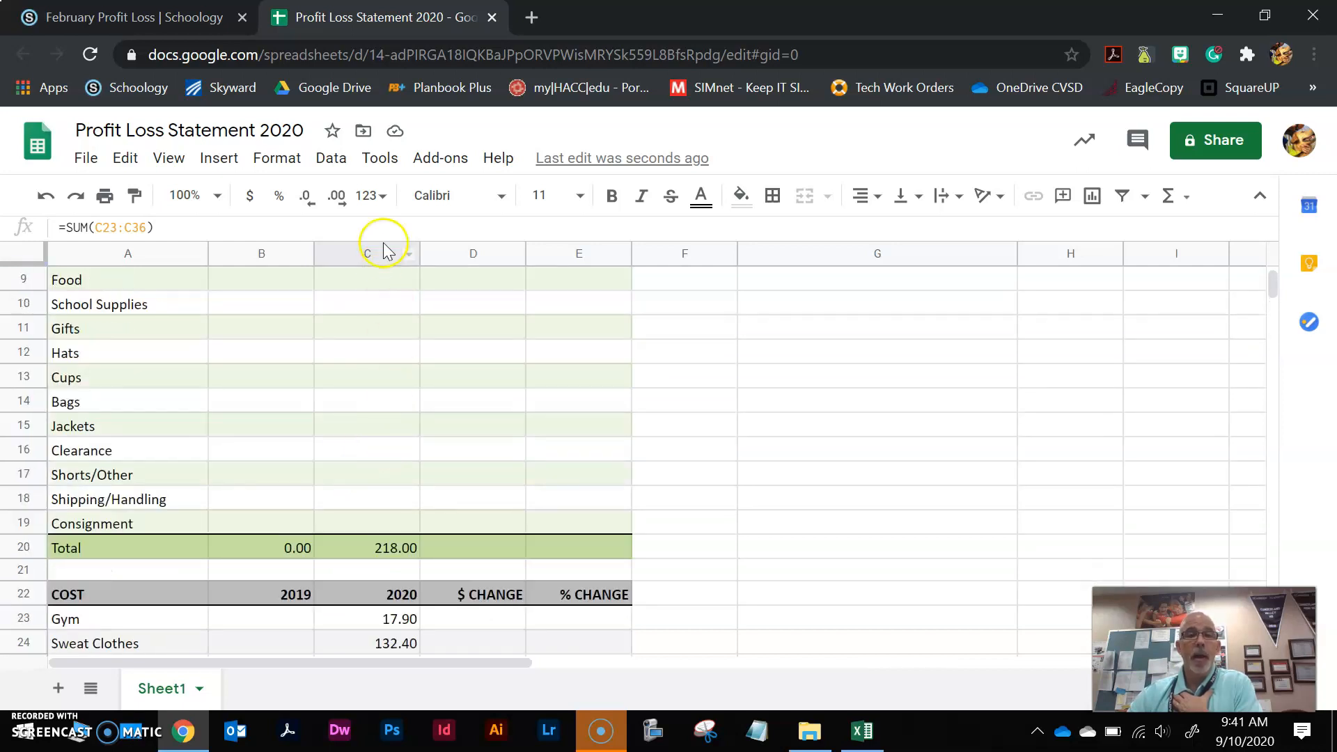